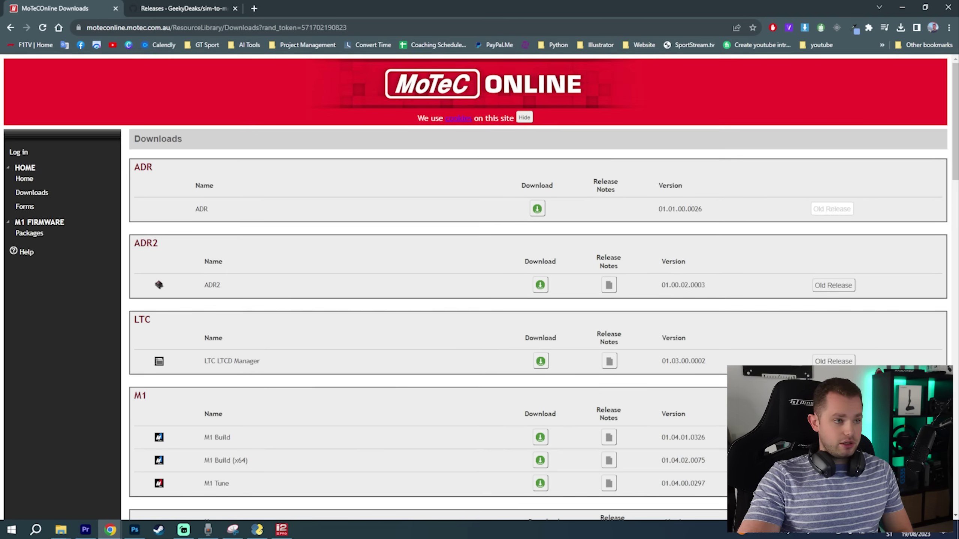
Open the MoTeC Online home page and go from there to its Downloads page
left_click(25, 168)
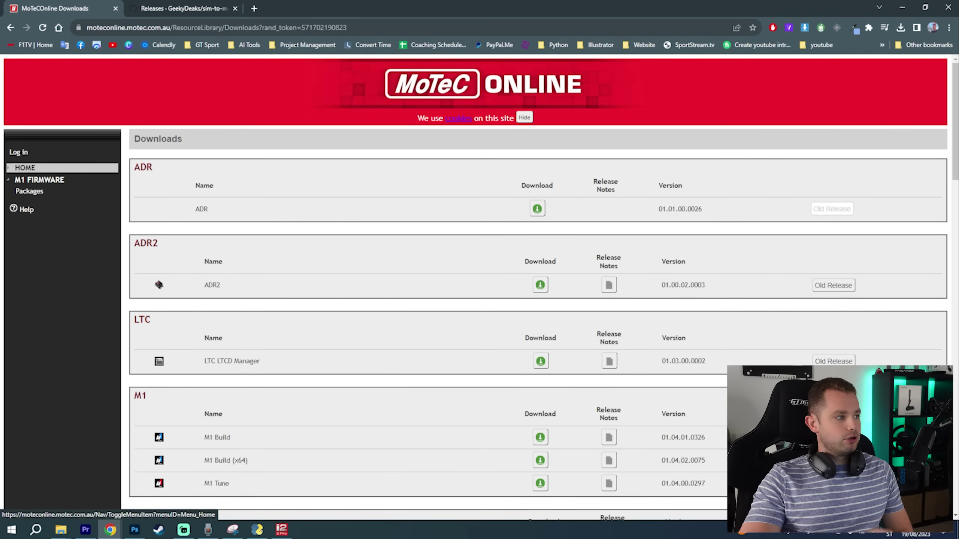
left_click(25, 168)
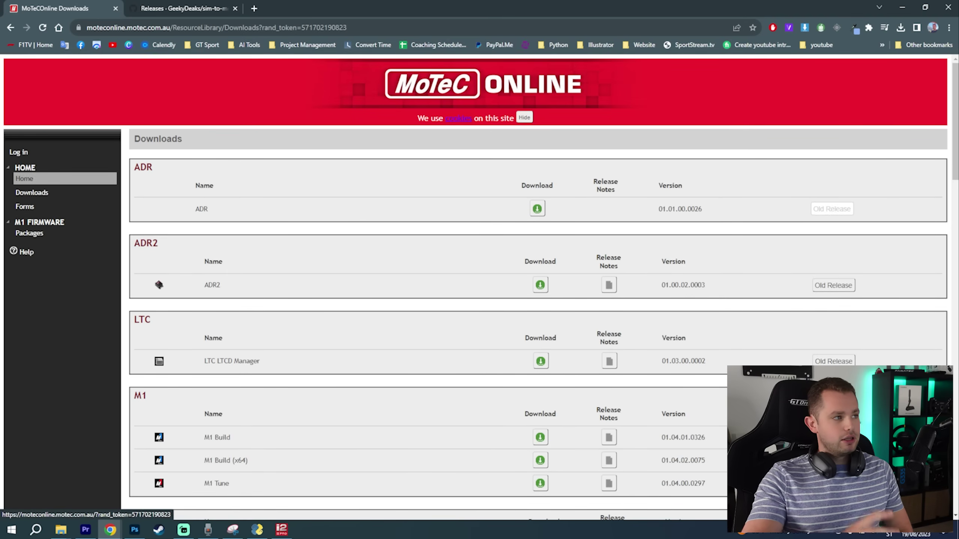
left_click(24, 179)
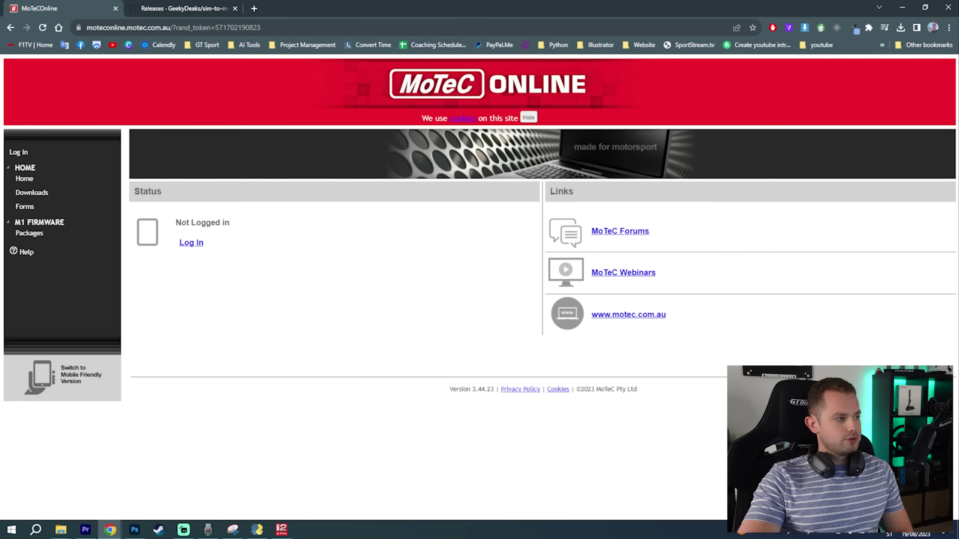
left_click(32, 193)
Find i2 Pro (64 bit) in the MoTeC downloads list, download it and dismiss the recent downloads list
scroll(158, 362, "down", 9)
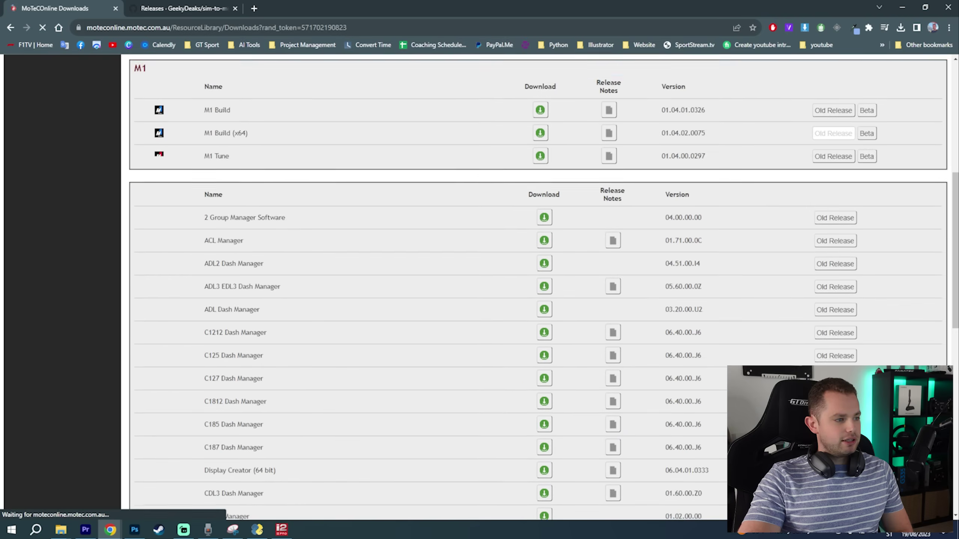
scroll(538, 287, "down", 7)
left_click_drag(205, 259, 246, 259)
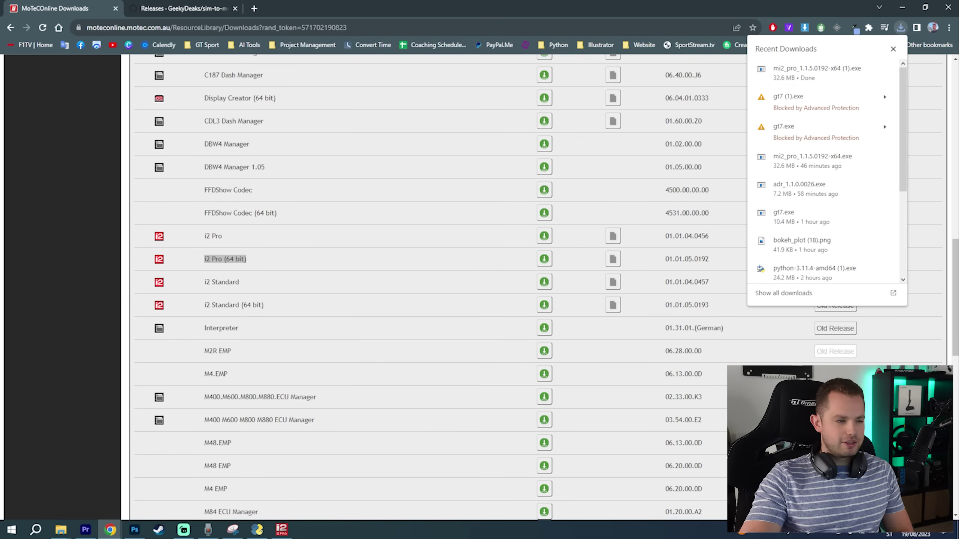
key("Escape")
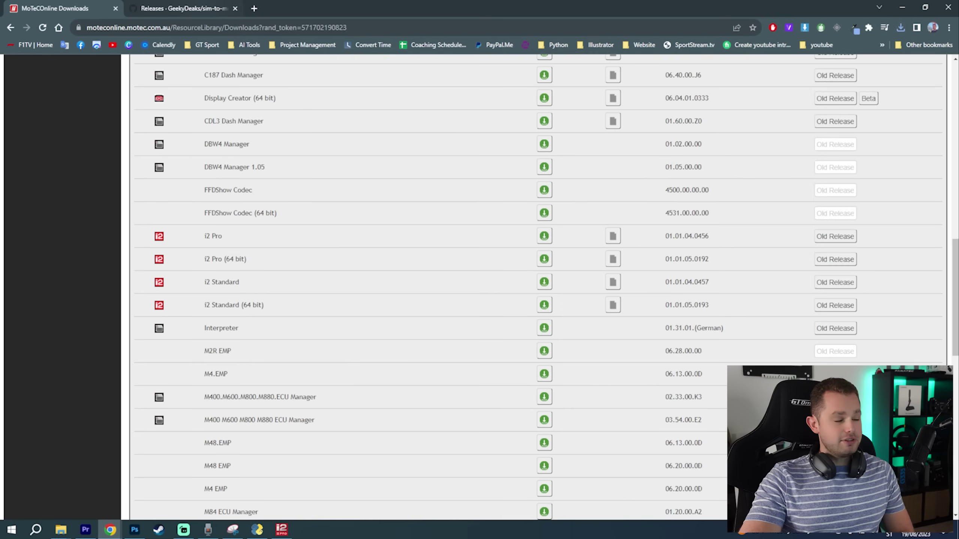
Download gt7.exe from release v1.5.3 of GeekyDeaks/sim-to-motec and allow the blocked download to continue
left_click(185, 8)
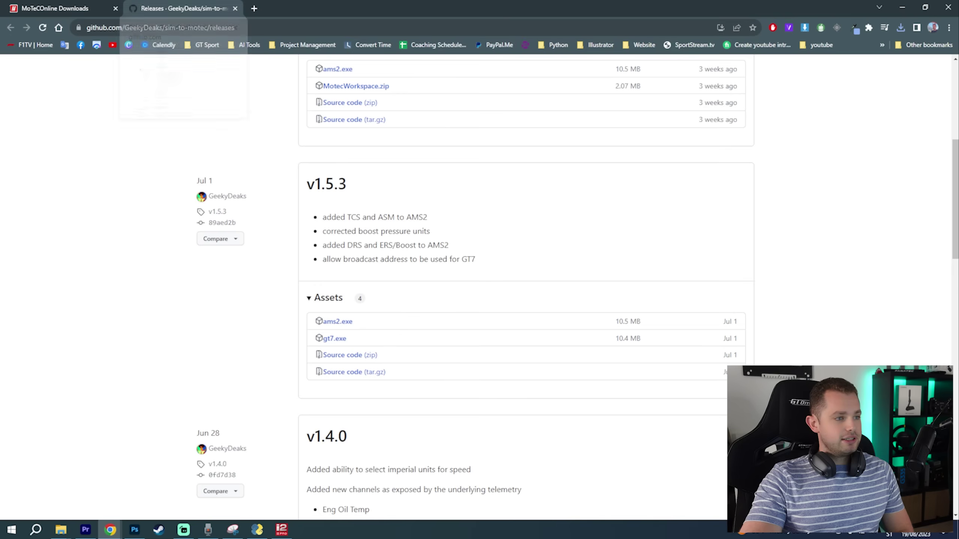
scroll(479, 287, "up", 5)
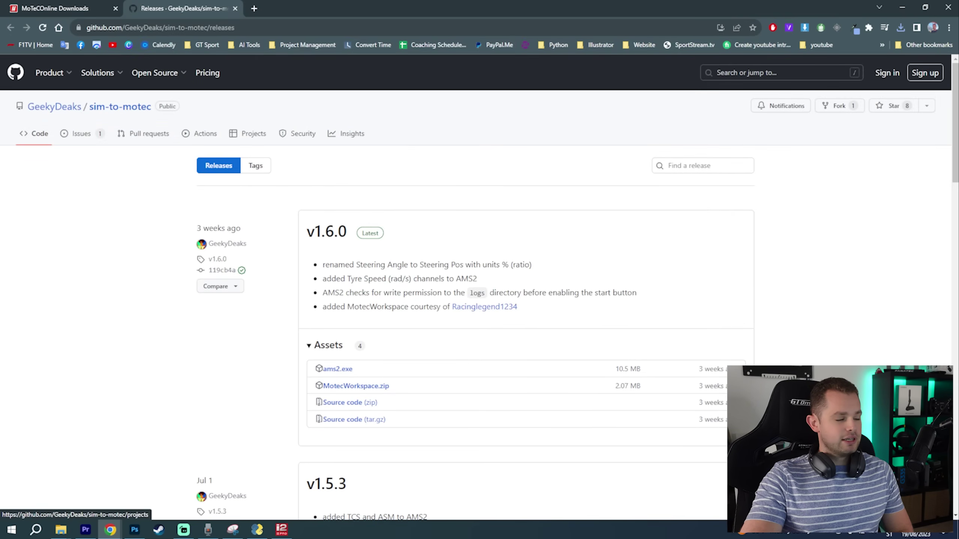
scroll(480, 286, "down", 8)
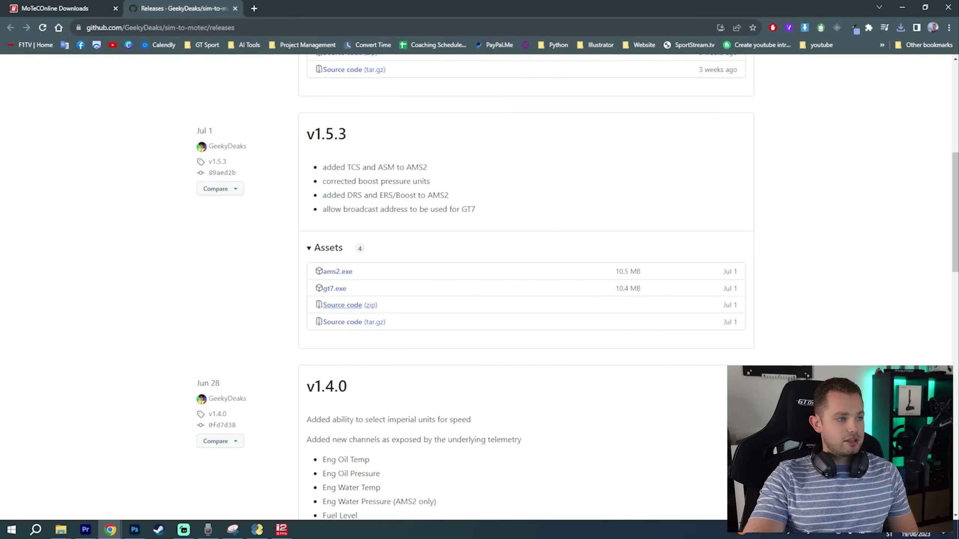
scroll(338, 322, "up", 2)
scroll(338, 321, "down", 1)
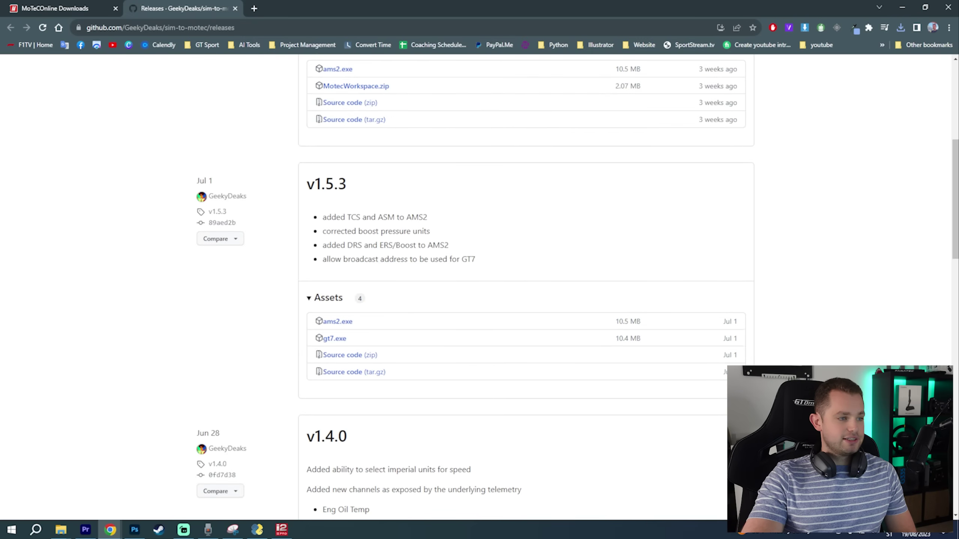
left_click_drag(348, 184, 306, 184)
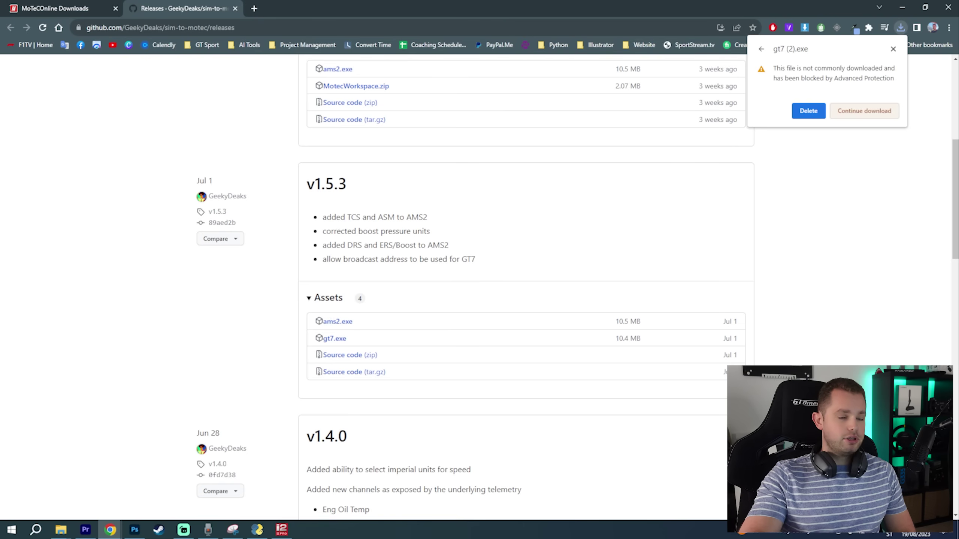
left_click(865, 110)
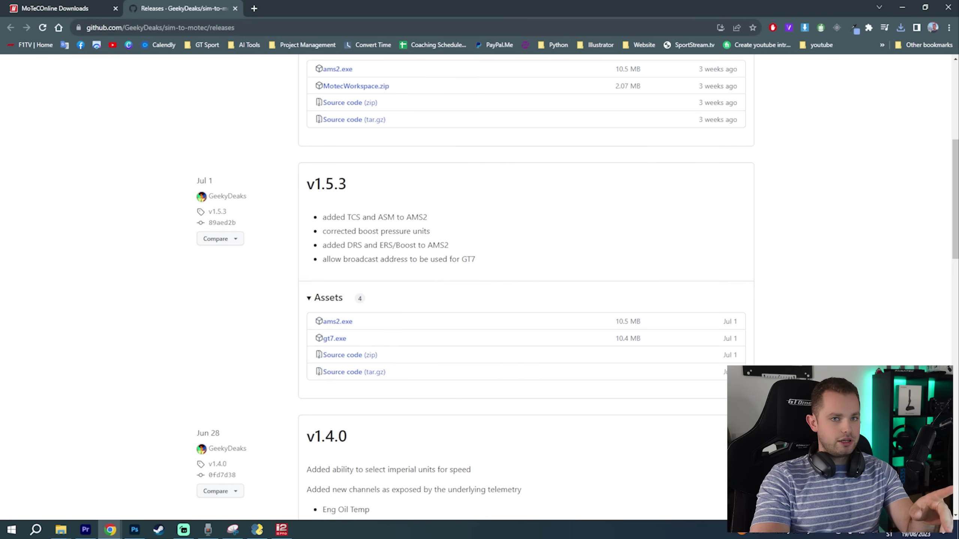
Launch the gt7 logger from the desktop and set its PS IP Address to 192.168.1.188 with Capture Replays enabled
left_click(902, 7)
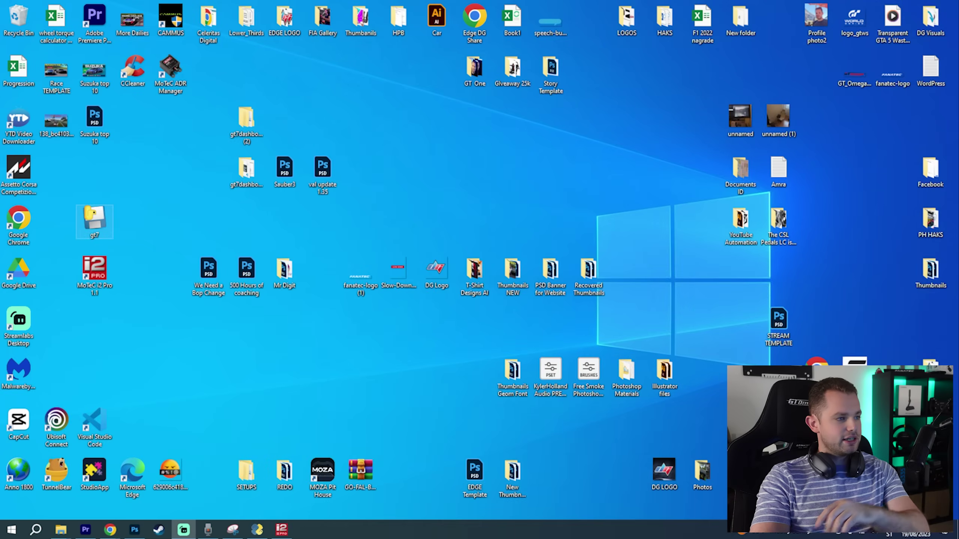
double_click(95, 222)
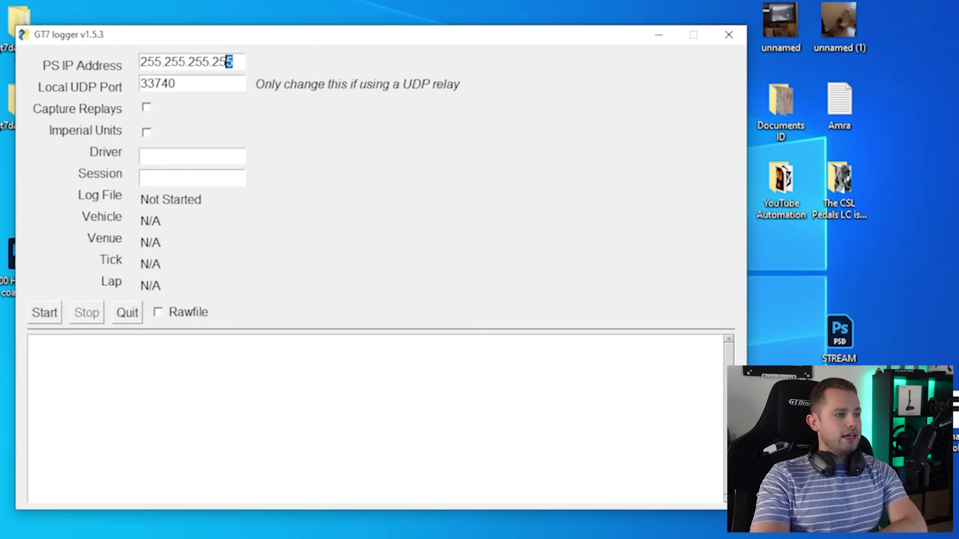
left_click_drag(229, 63, 140, 61)
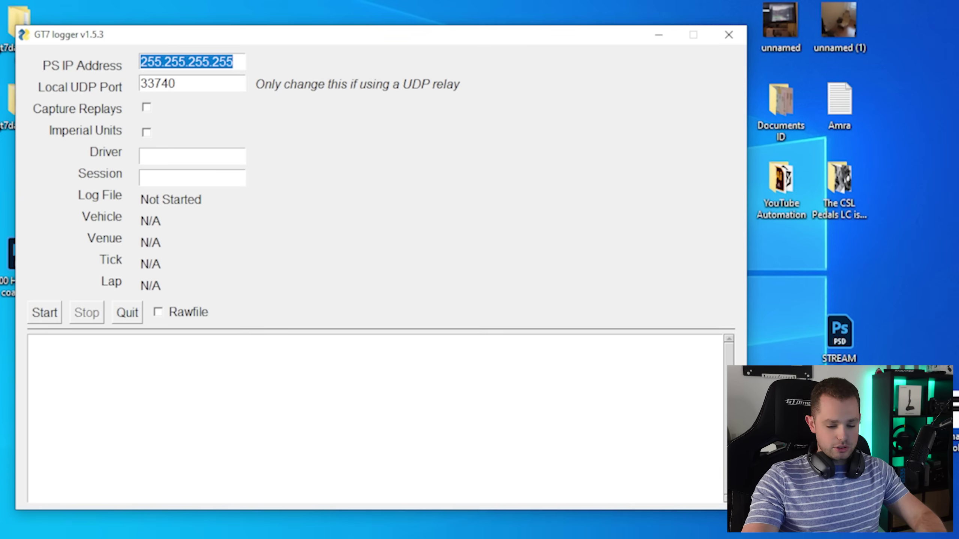
type("192.16")
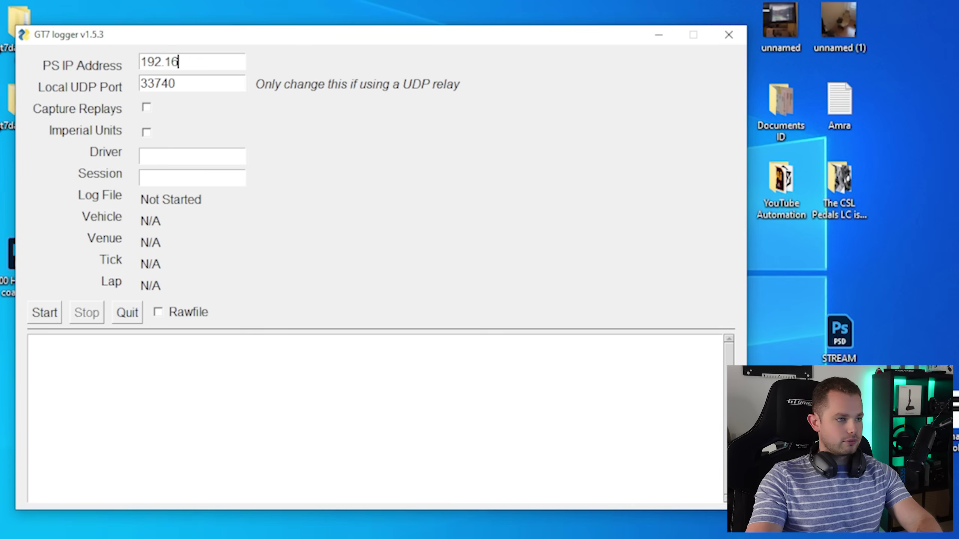
type("8.1.188")
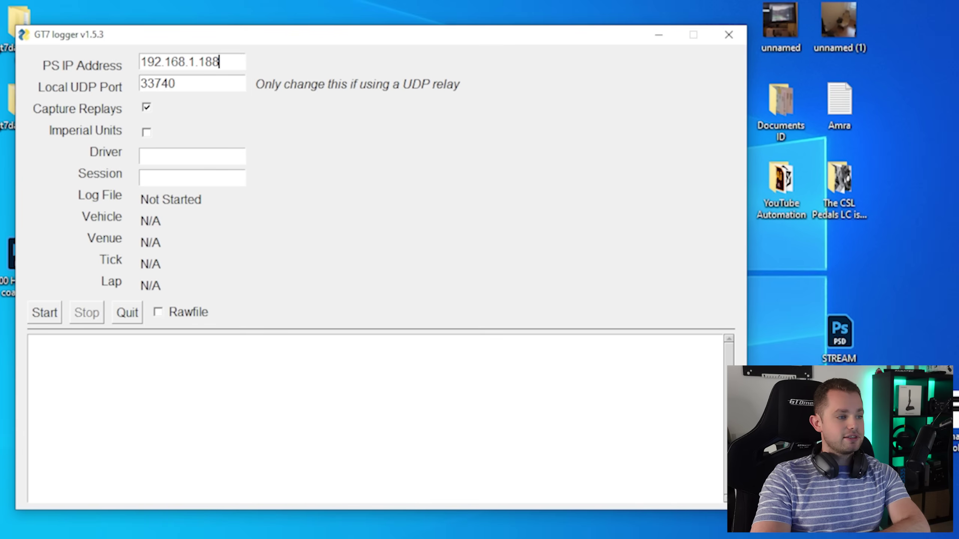
Start the telemetry logging in the GT7 logger
key("Return")
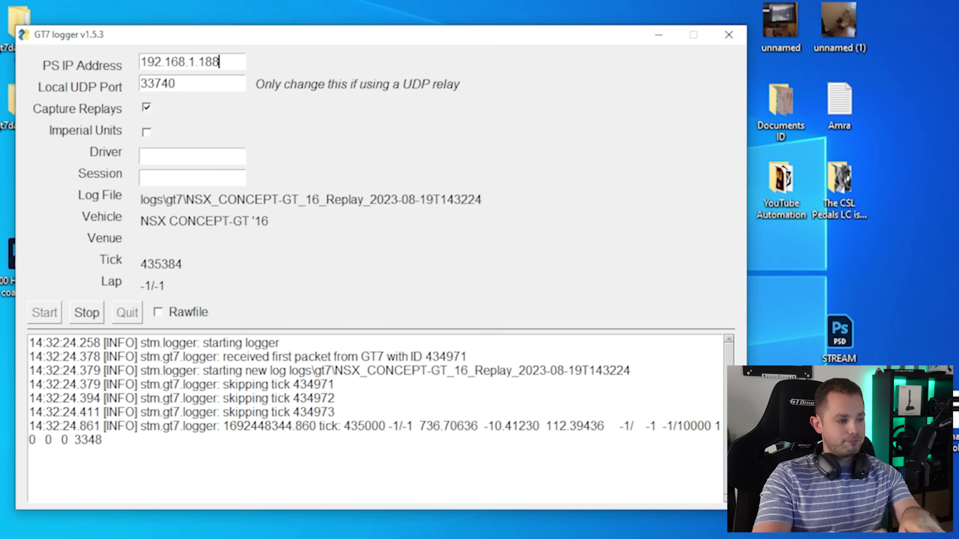
left_click_drag(241, 457, 242, 408)
left_click(242, 408)
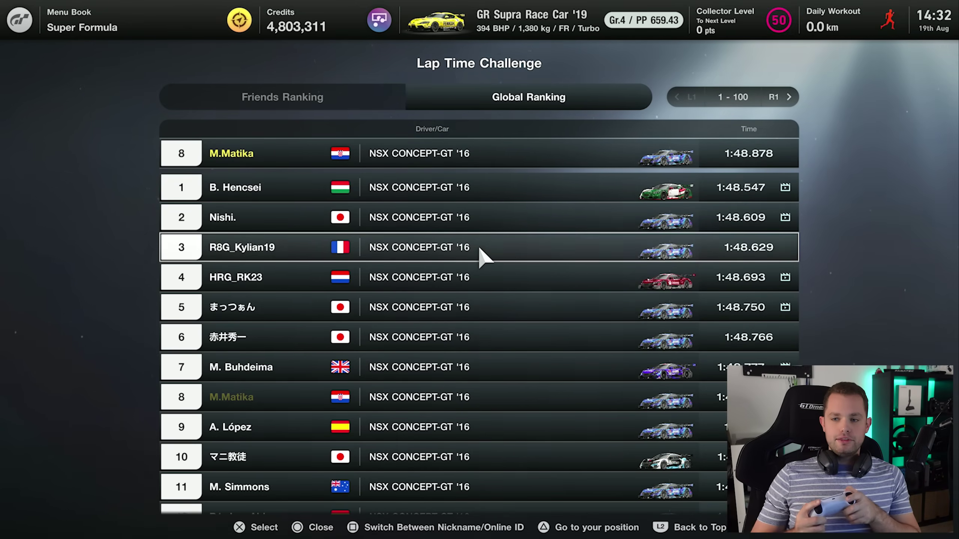
Switch to Gran Turismo 7 and open the Suzuka Circuit Gr.2 Lap Time Challenge under Online Time Trial
left_click(478, 223)
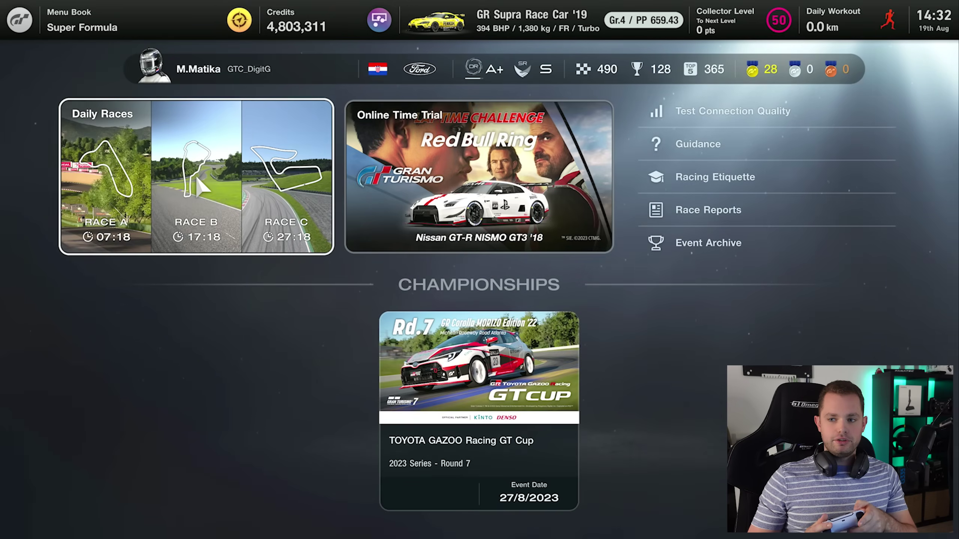
key("Right")
key("Return")
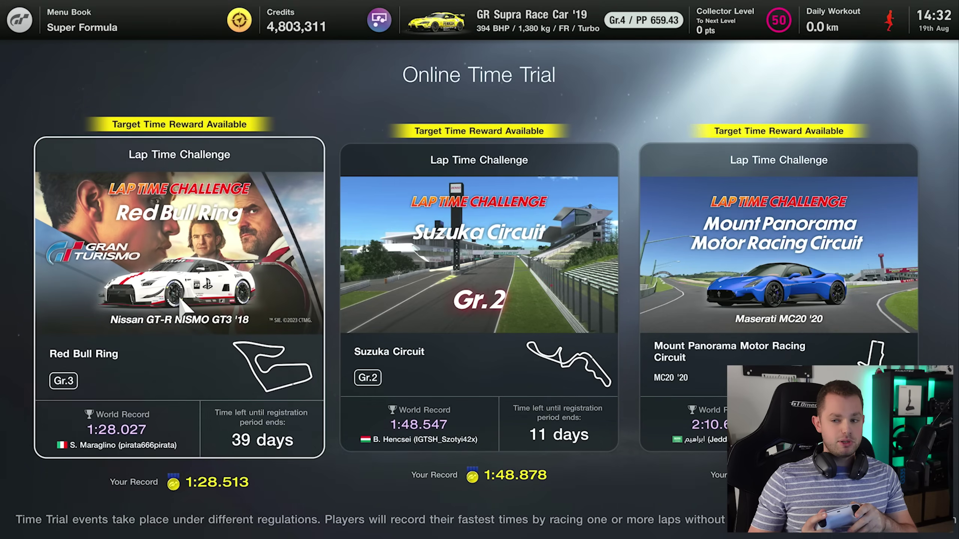
key("Right")
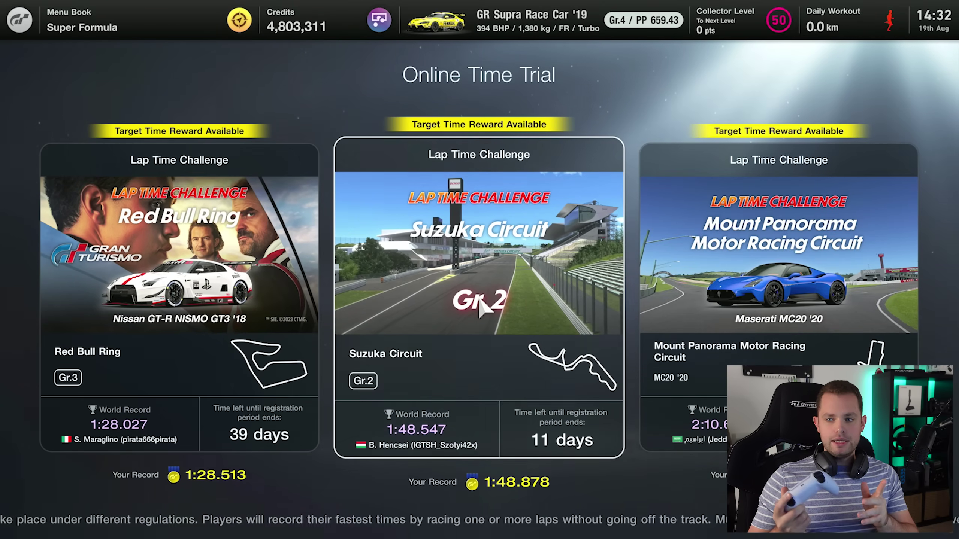
key("Return")
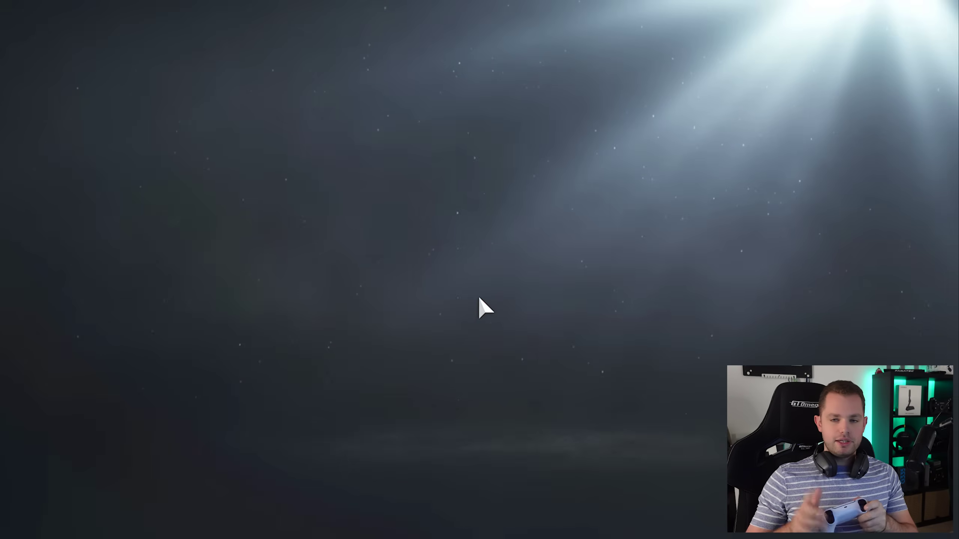
key("Right")
key("Return")
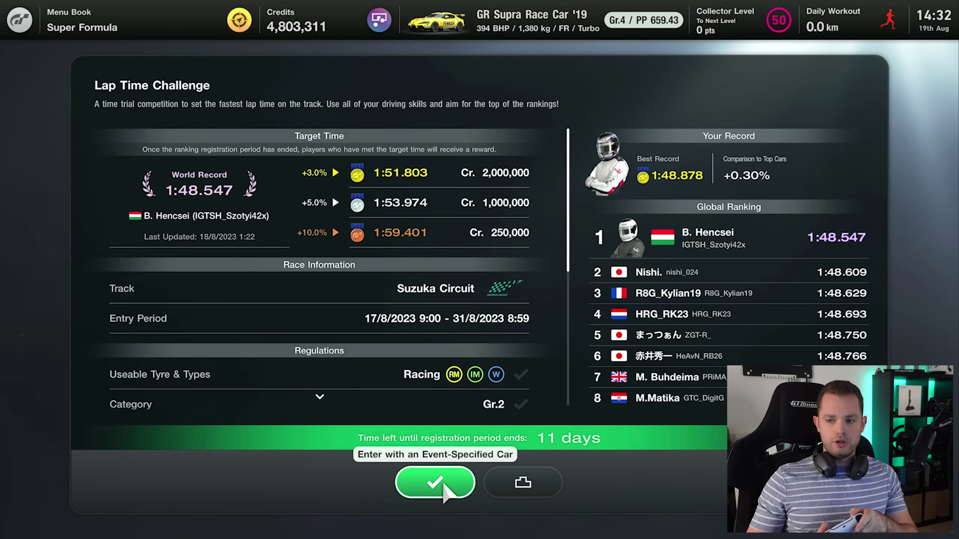
Open the Lap Time Challenge's Global Ranking and highlight the first-place entry
key("Right")
key("Return")
key("Up")
key("Right")
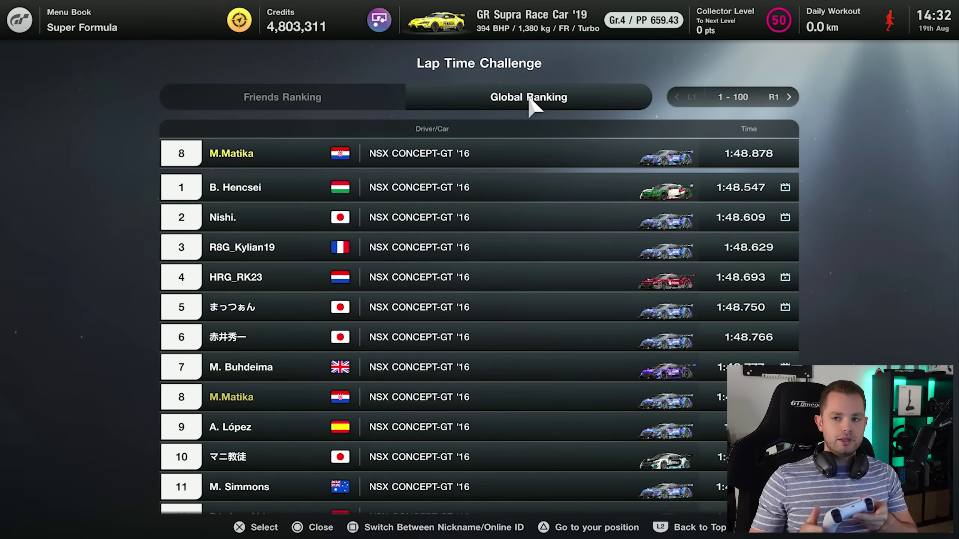
key("Down")
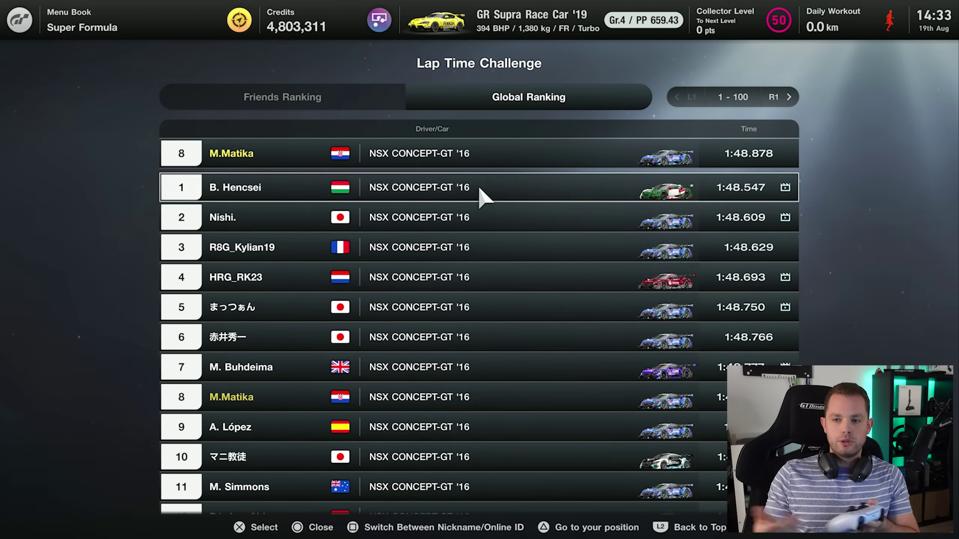
Look through the Global Ranking entries from first to eighth place and return to the top
key("Down")
key("Down")
key("Down")
key("Down")
key("Down")
key("Down")
key("Down")
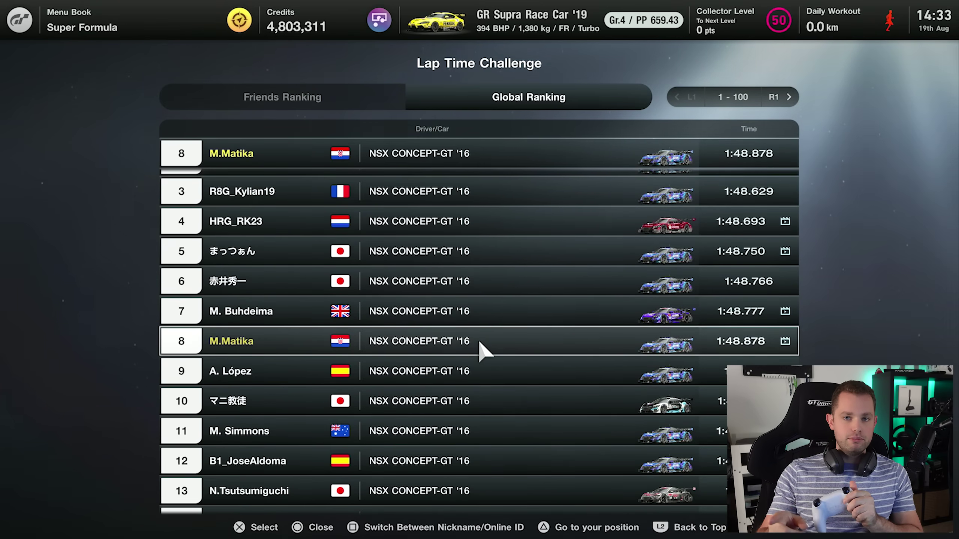
key("Up")
key("Up")
key("Up")
key("Up")
key("Up")
key("Up")
key("Up")
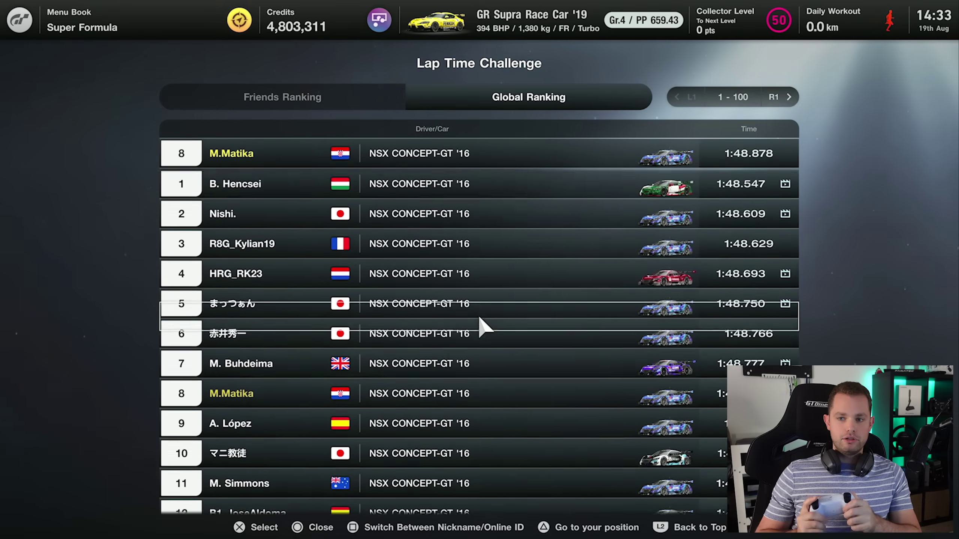
Open the replay of the first-place Suzuka lap and play it
left_click(478, 194)
key("Down")
key("Return")
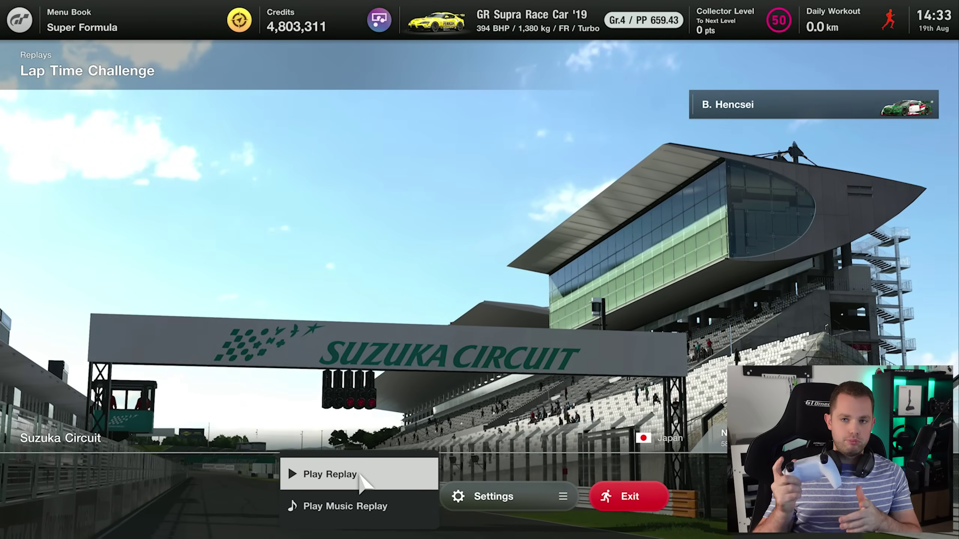
left_click(360, 477)
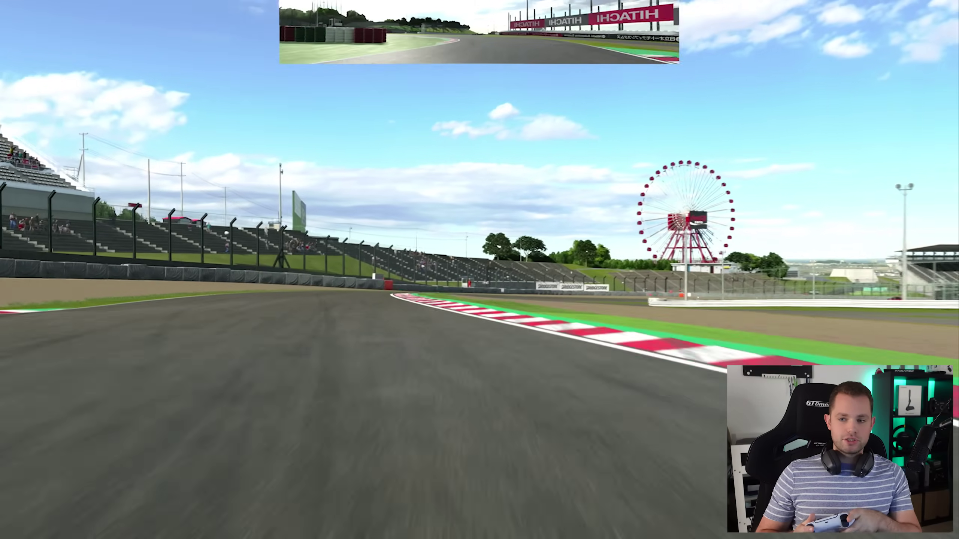
Exit the Suzuka lap replay and return to the GT7 logger on the desktop
key("Return")
left_click(484, 275)
left_click(482, 325)
key("Escape")
key("Escape")
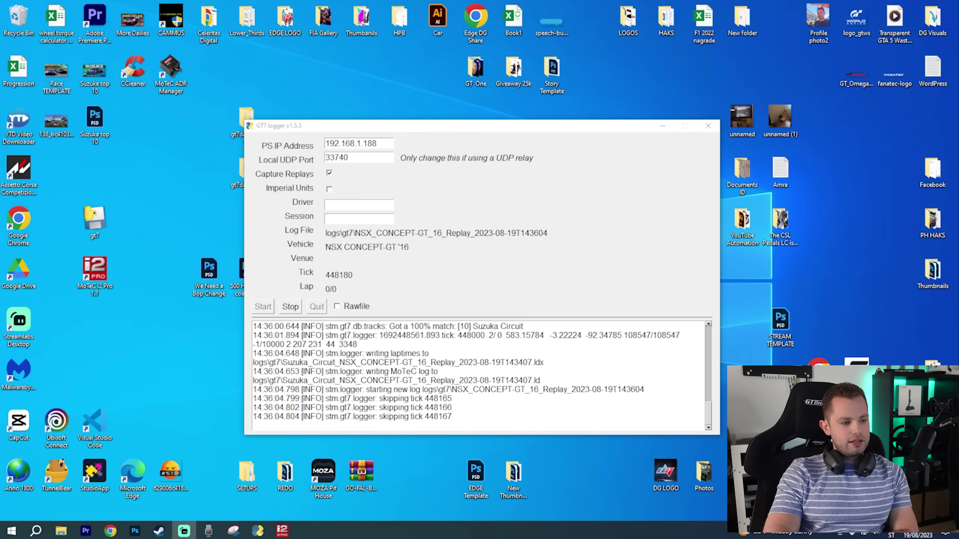
Check the written .ld and .ldx log files in the GT7 logger's output, and minimise the logger to switch to MoTeC i2 Pro
left_click_drag(372, 389, 521, 389)
left_click(520, 389)
left_click(512, 390)
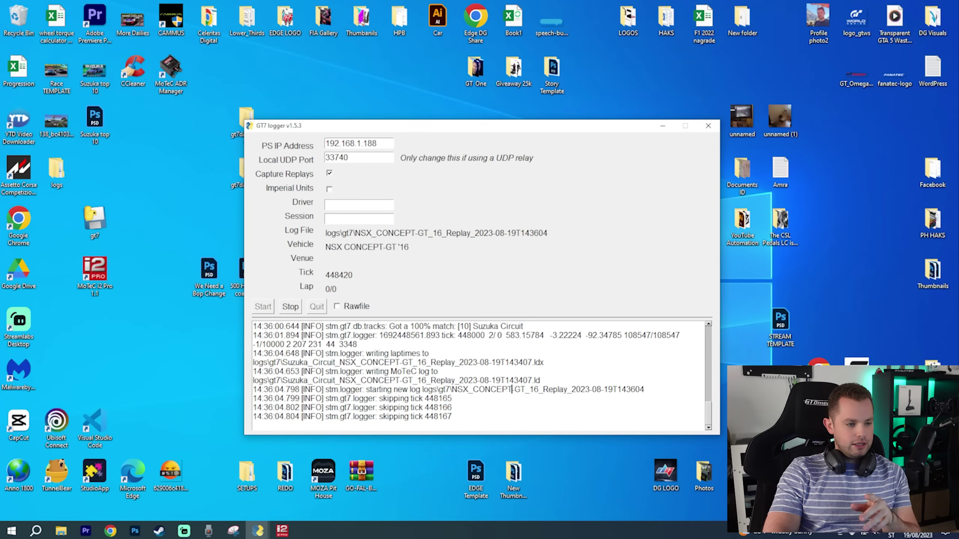
left_click(553, 389)
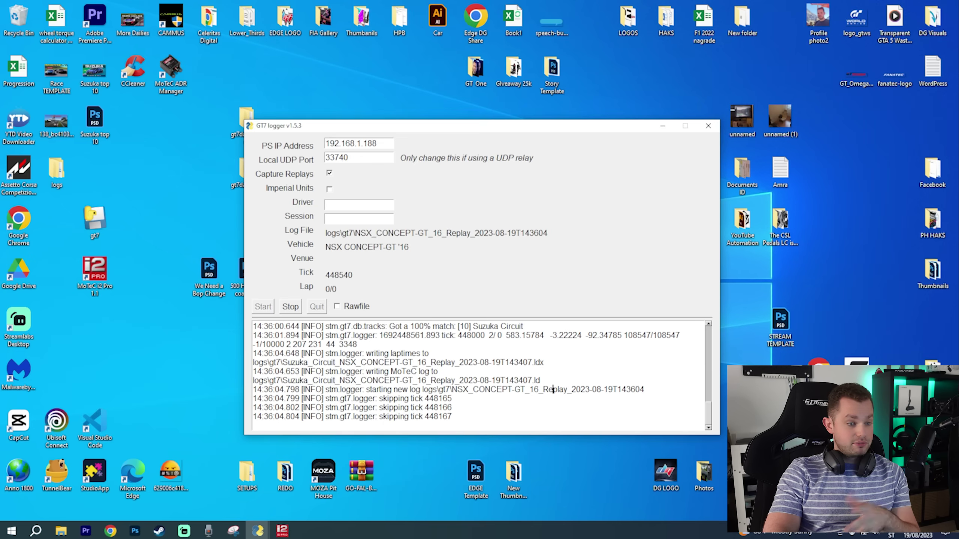
left_click_drag(626, 390, 452, 399)
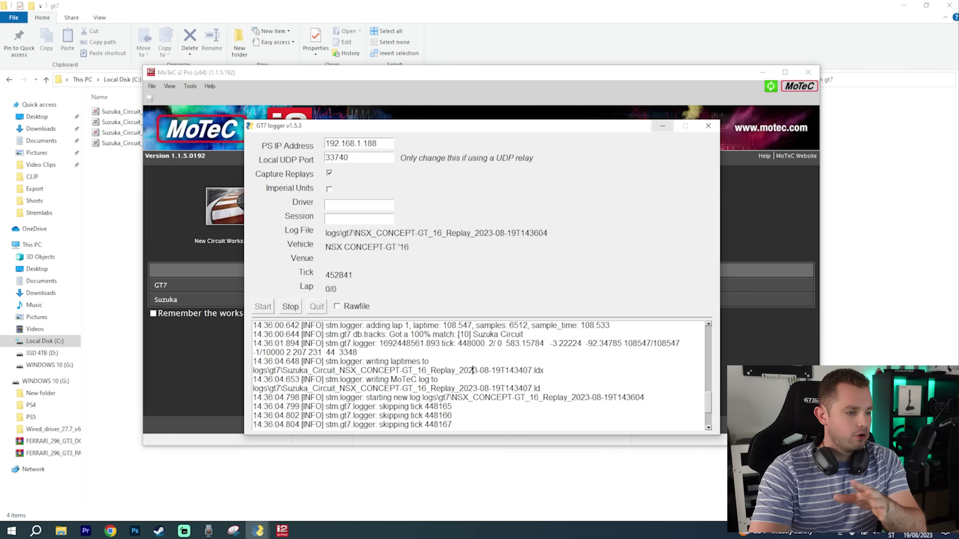
key("super+Down")
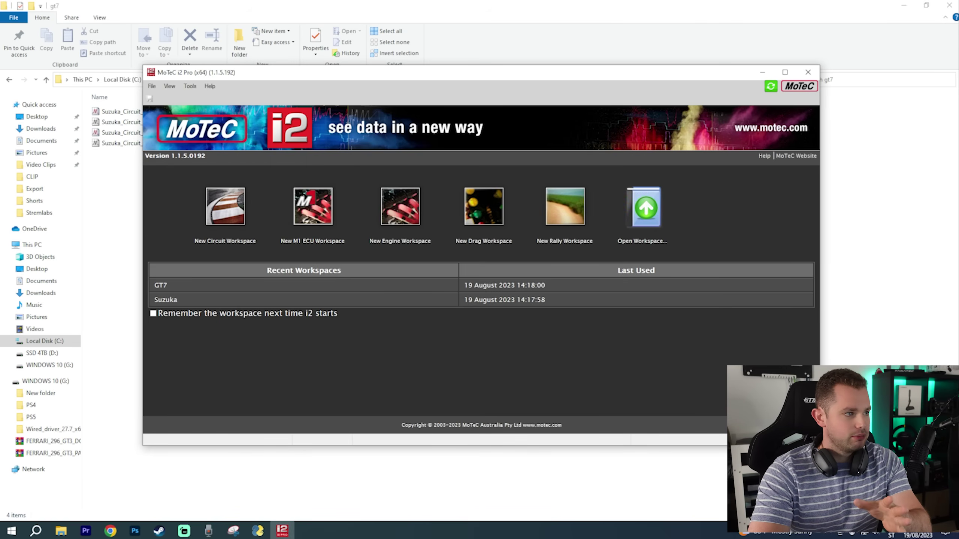
Maximise the MoTeC i2 Pro window and create a new circuit workspace named "GT7 Test" with the template worksheets and maths
left_click(785, 72)
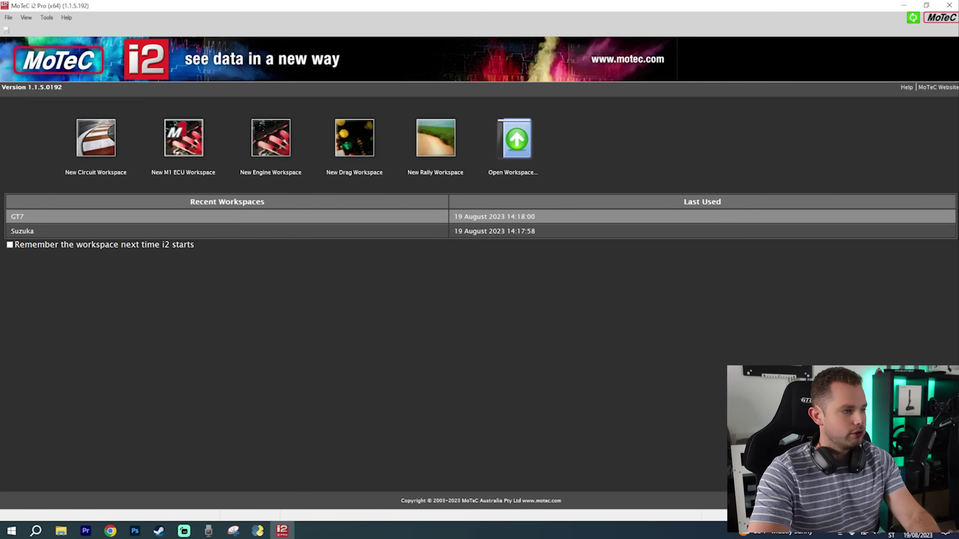
left_click(96, 140)
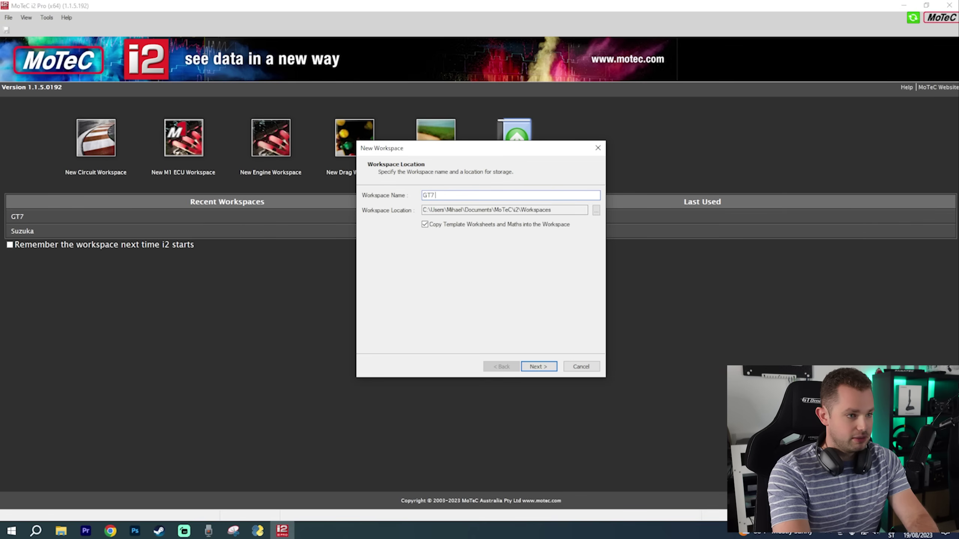
key("Return")
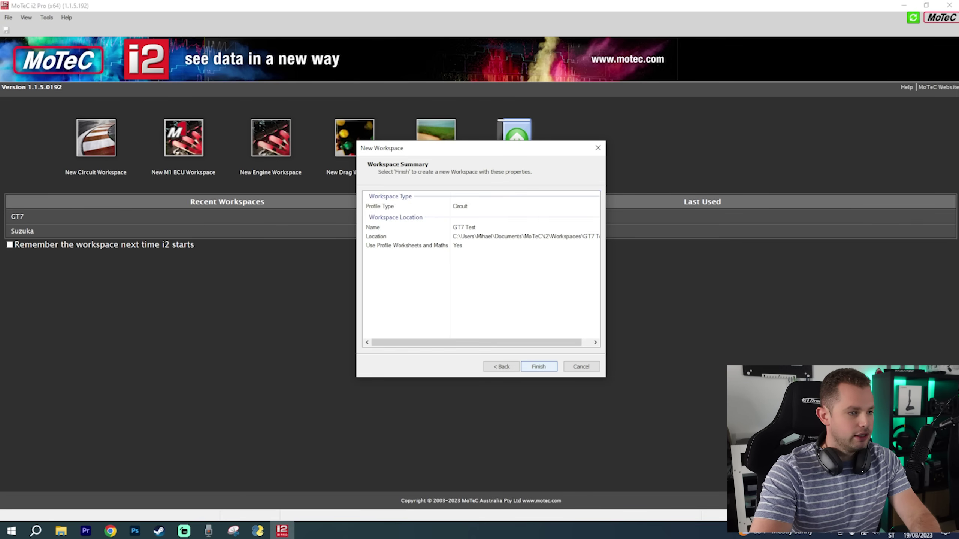
key("Return")
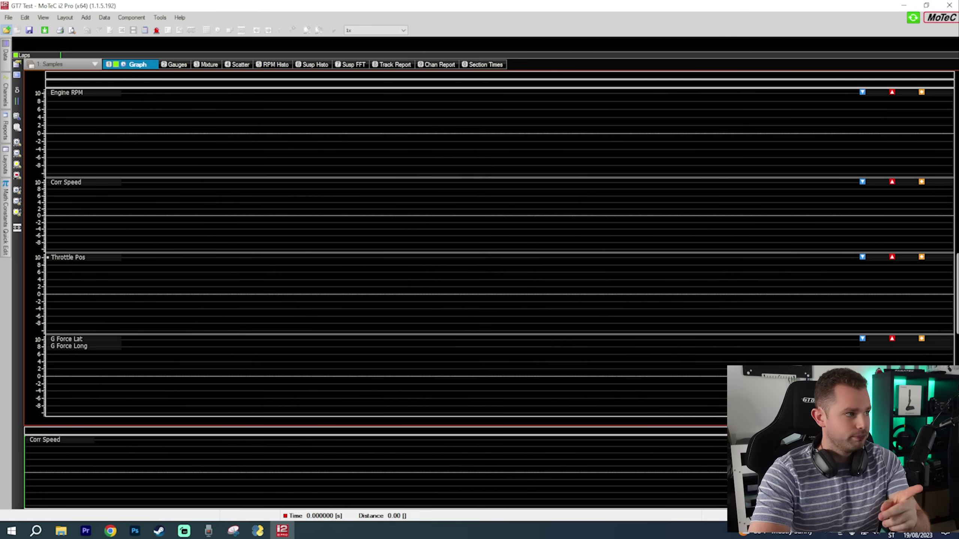
Start opening a log file and browse to the C:\MoTeC\Logged Data\Suzuka folder
left_click(15, 79)
scroll(287, 271, "up", 3)
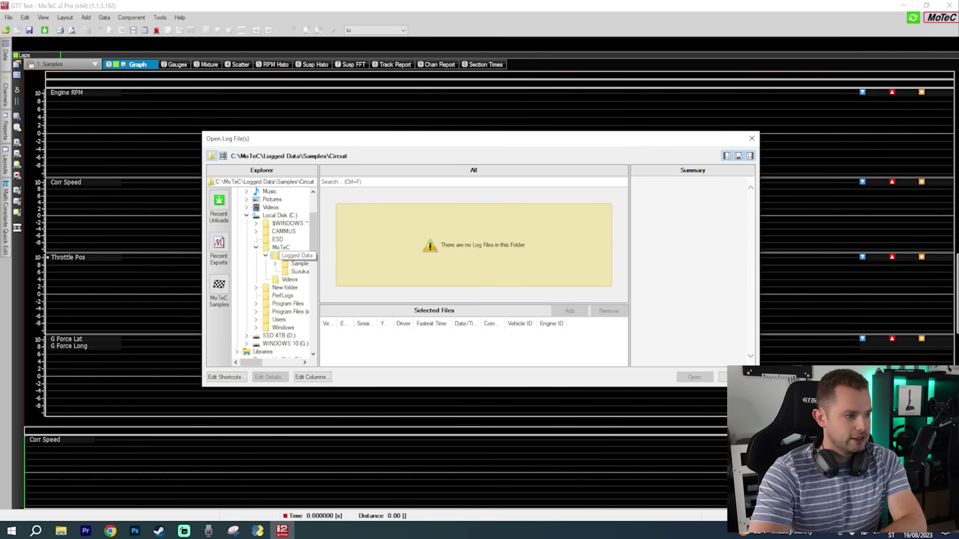
left_click(280, 247)
left_click(287, 256)
left_click(299, 264)
left_click(300, 271)
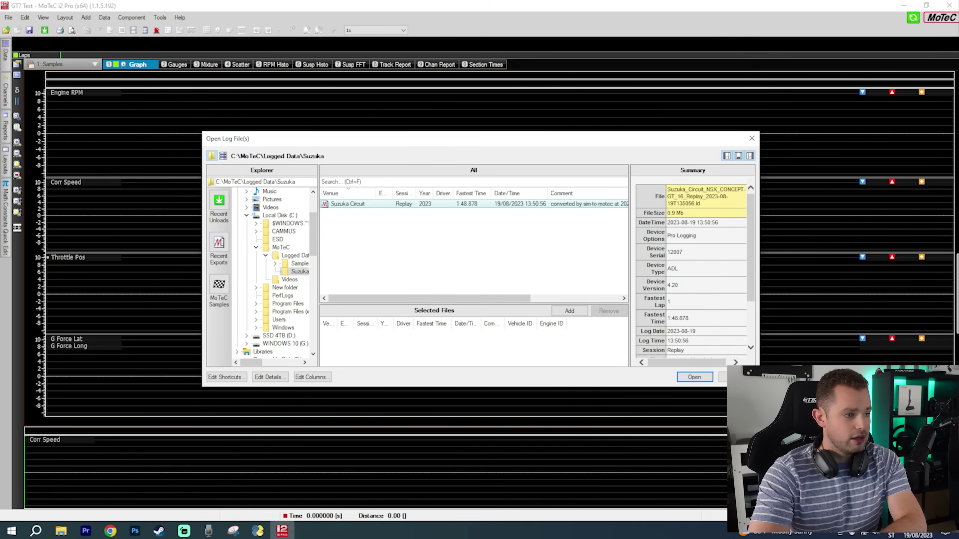
Look through the Circuit, Rally and Drag sample logs in Samples Standard and return to the Logged Data folder
left_click(292, 256)
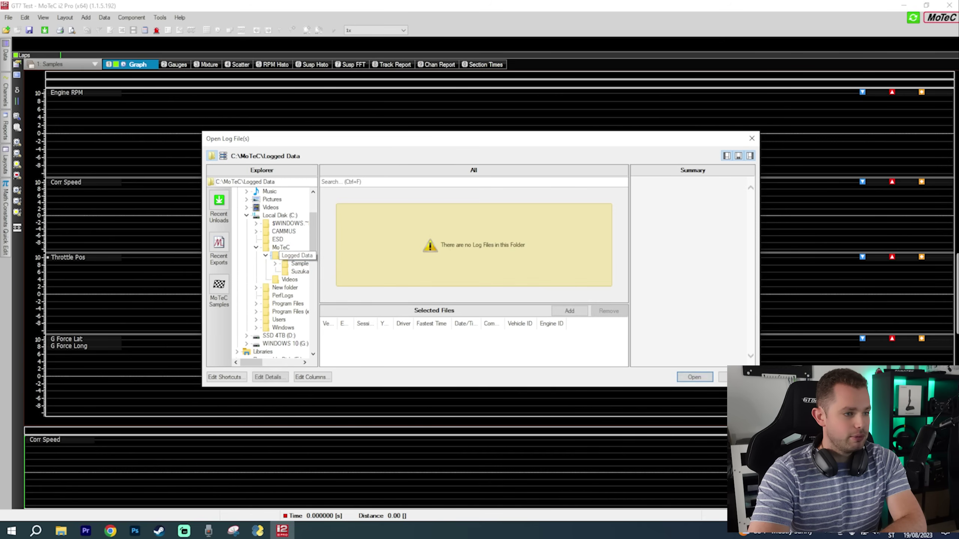
left_click(298, 264)
double_click(298, 264)
left_click(304, 272)
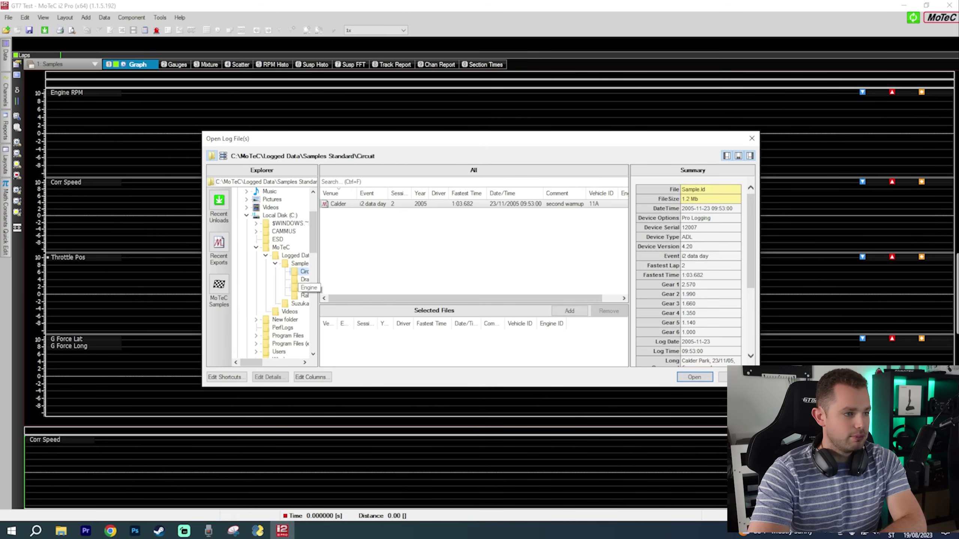
left_click(304, 296)
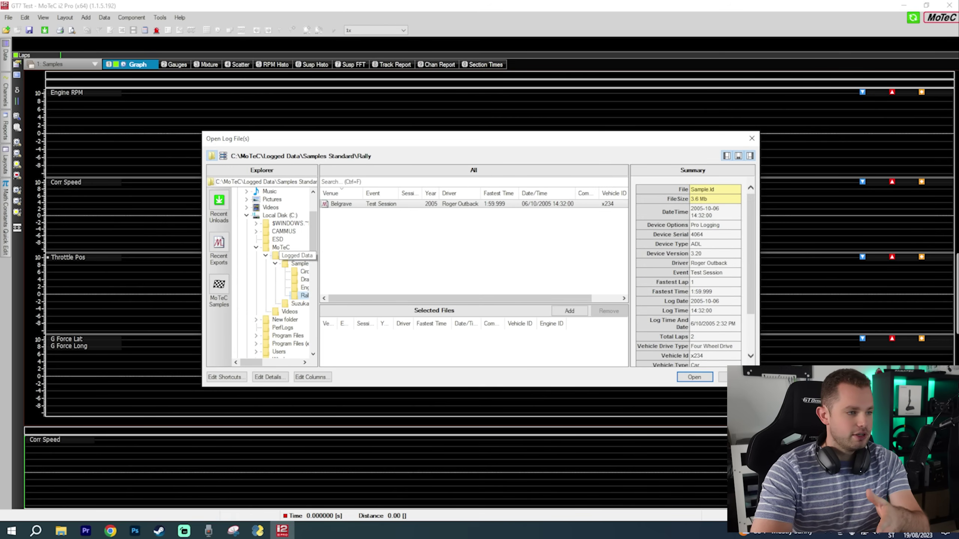
left_click(304, 279)
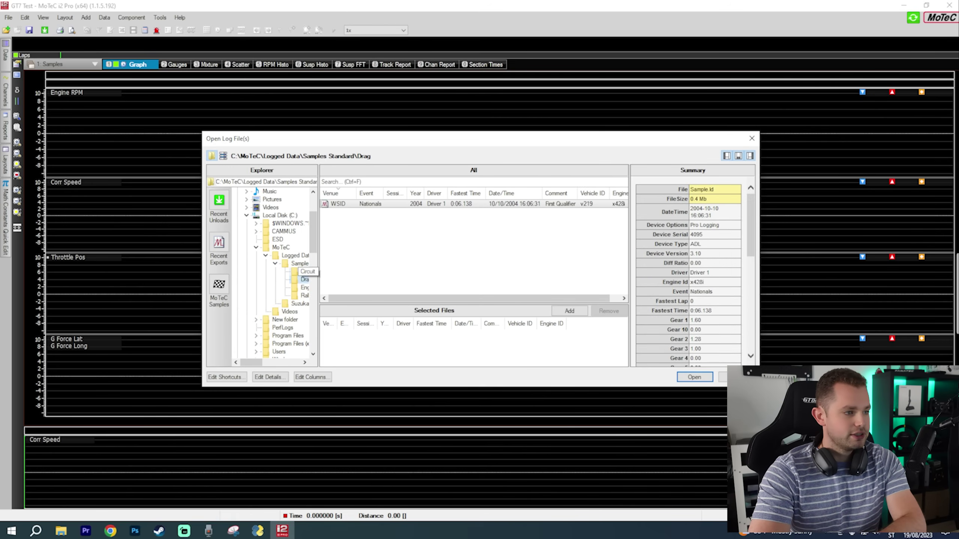
left_click(298, 264)
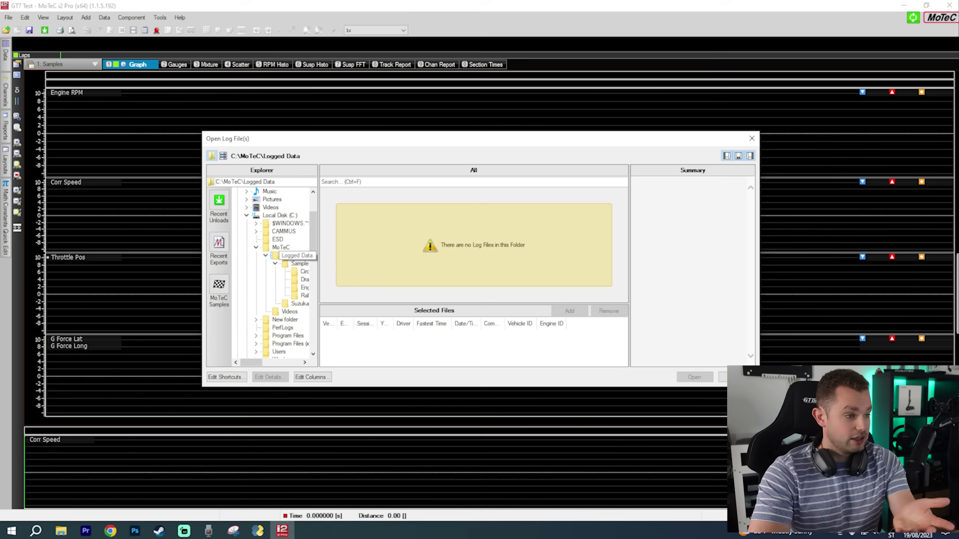
Copy the path C:\MoTeC\Logged Data\Suzuka from the log file dialog and open that folder in File Explorer
left_click(300, 304)
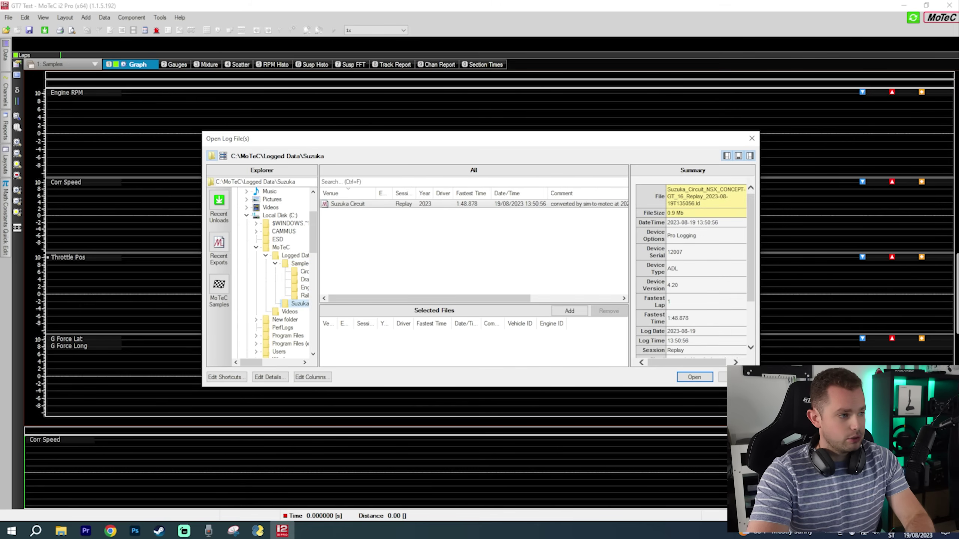
left_click_drag(295, 182, 215, 181)
key("ctrl+c")
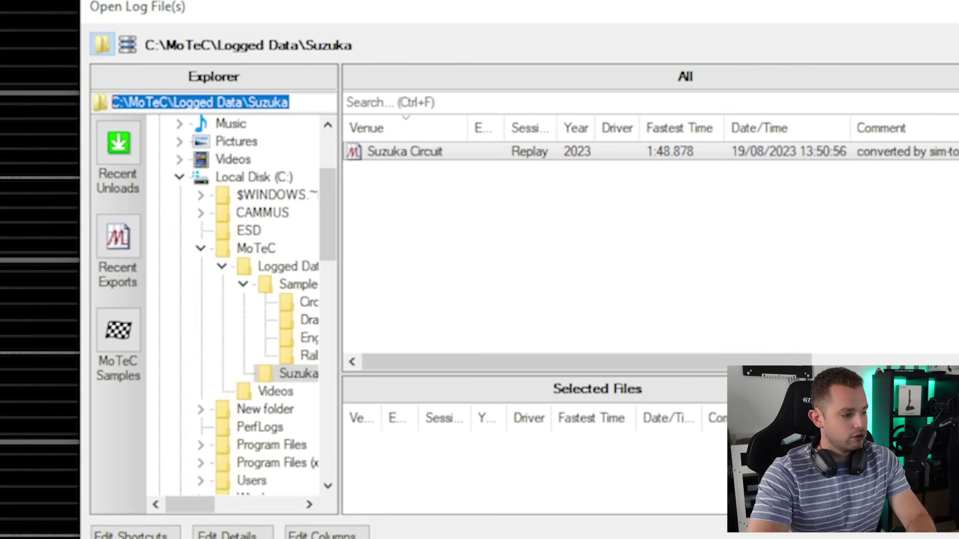
key("alt+Tab")
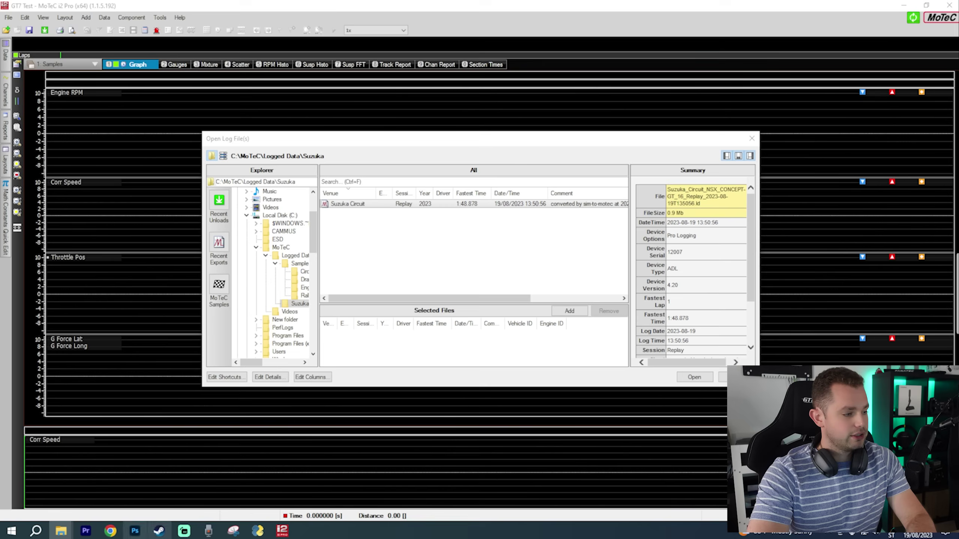
mouse_move(61, 530)
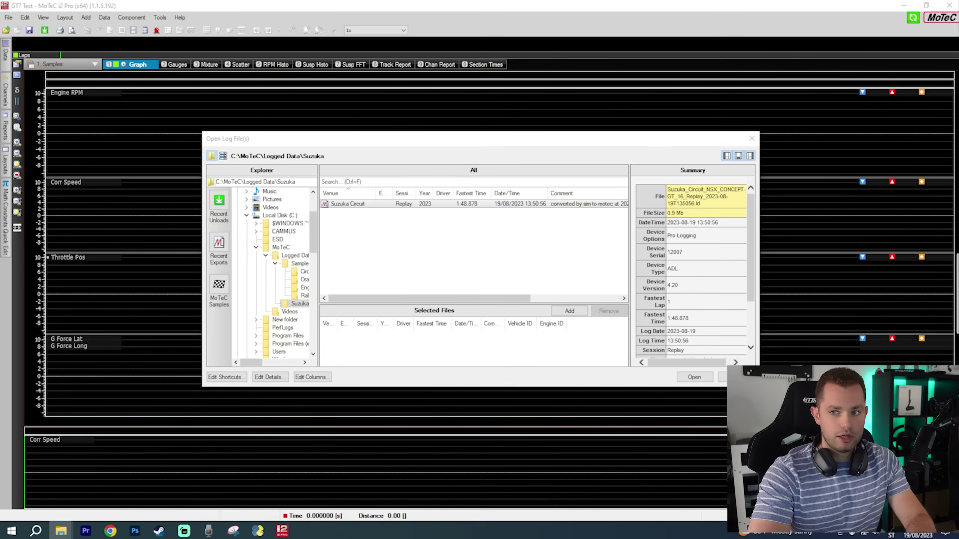
left_click_drag(0, 5, 264, 0)
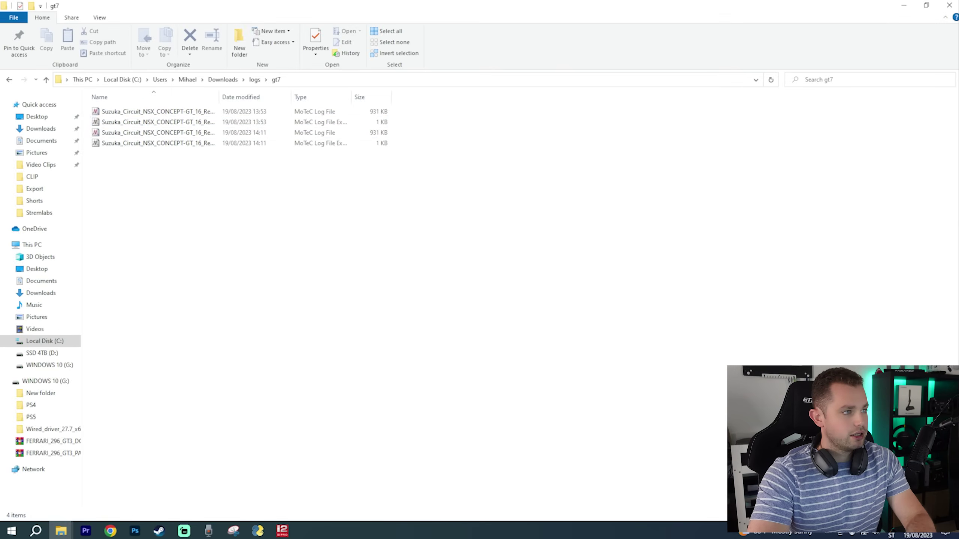
left_click(332, 80)
key("ctrl+v")
key("Return")
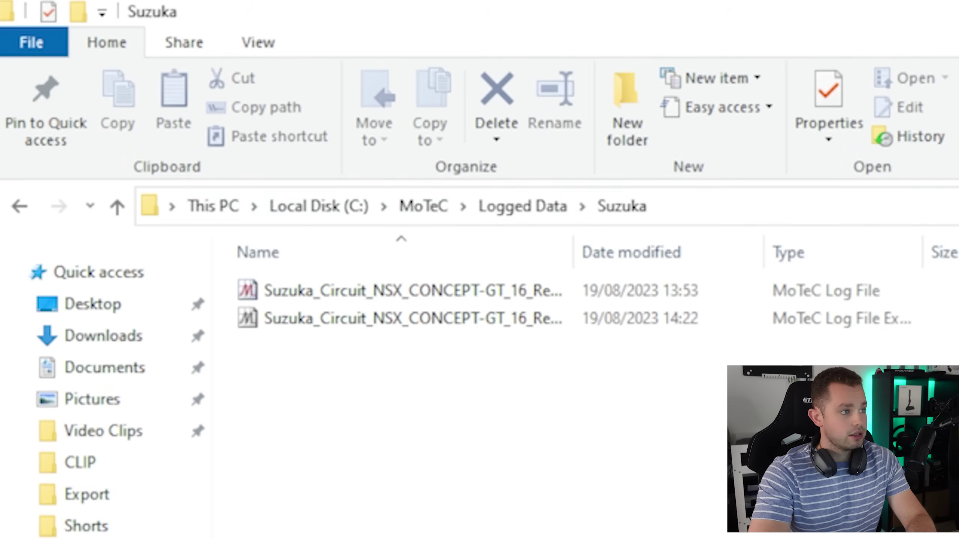
Trace the Suzuka folder's location upwards through Logged Data and MoTeC to the C: drive, checking the Videos folder
left_click(522, 207)
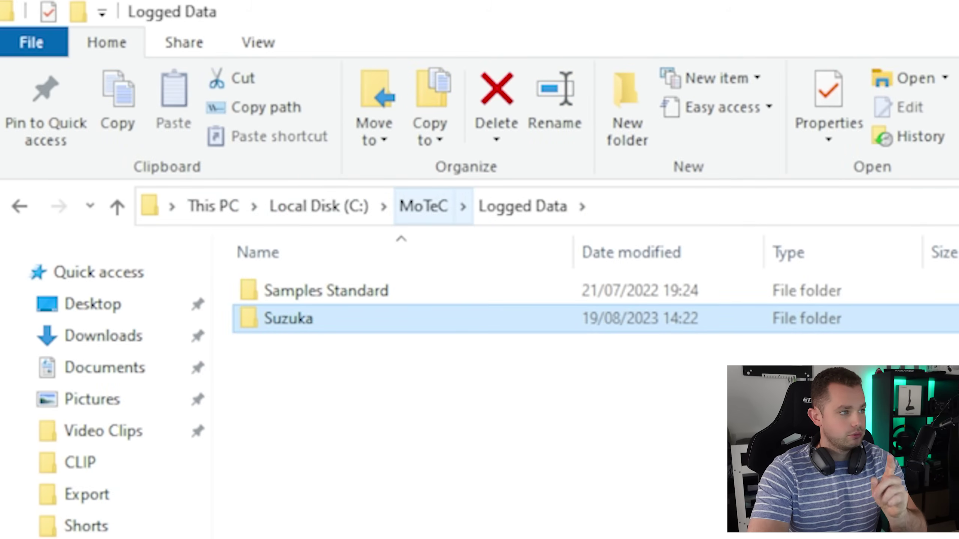
left_click(424, 207)
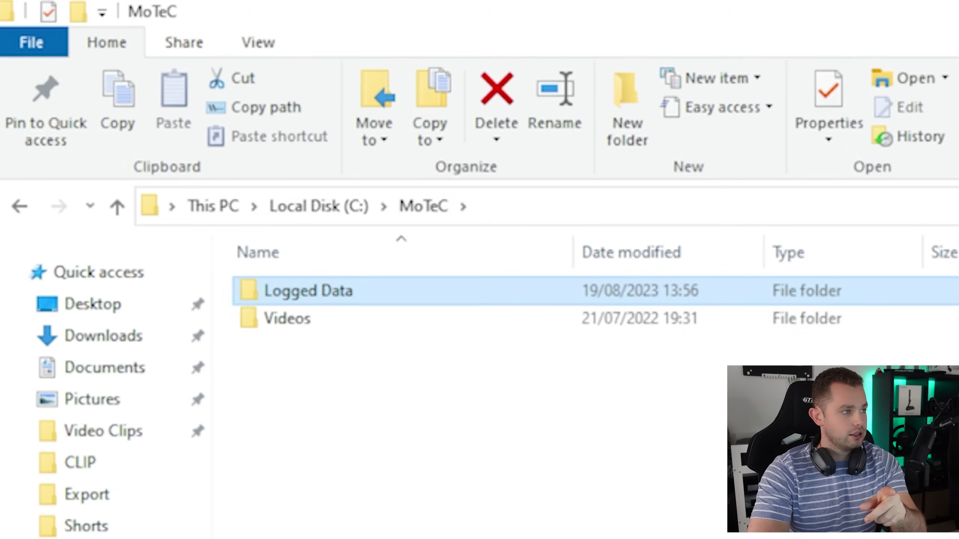
double_click(287, 318)
left_click(423, 207)
left_click(319, 206)
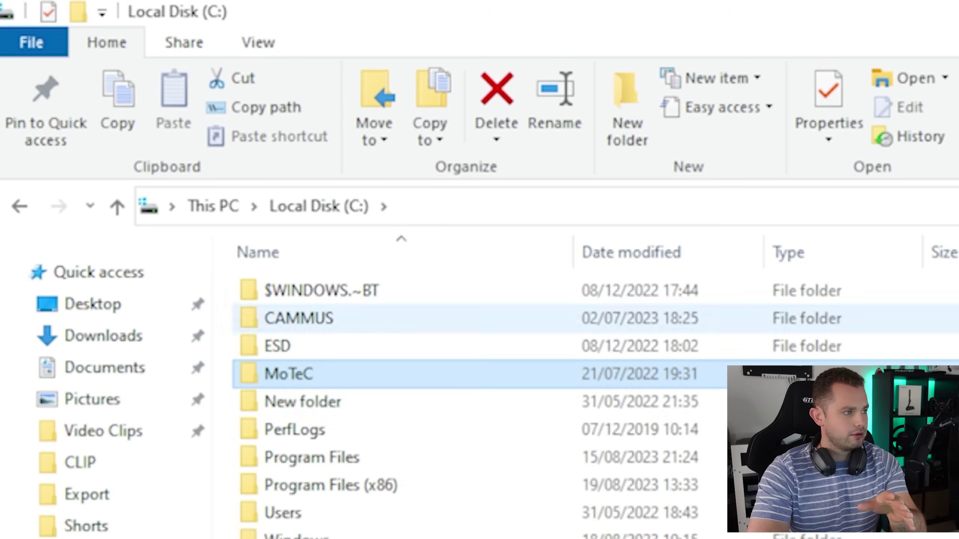
Go back down from the C: drive through MoTeC and Logged Data to the Suzuka folder and check its log files
key("Return")
key("Down")
key("Up")
key("Down")
key("Up")
key("Return")
double_click(289, 318)
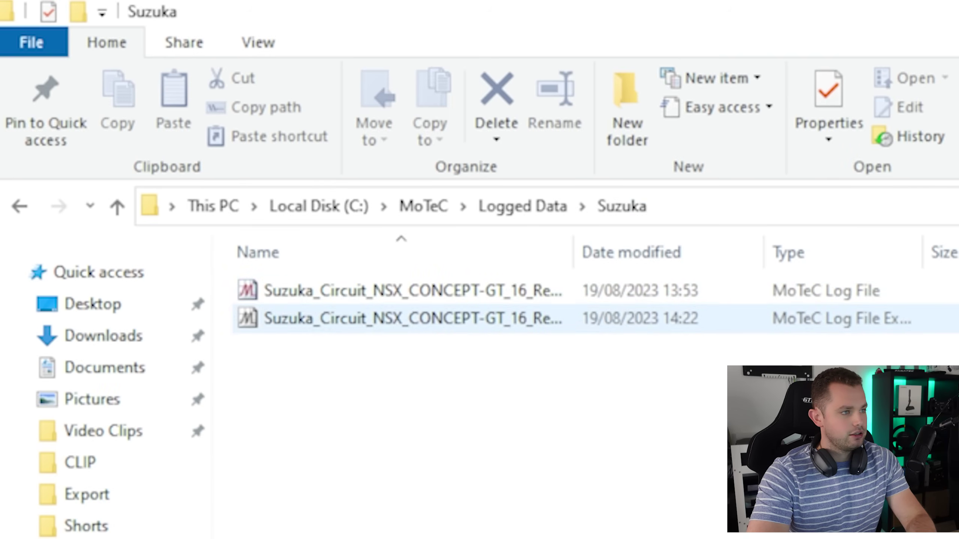
left_click_drag(798, 479, 607, 289)
left_click(607, 396)
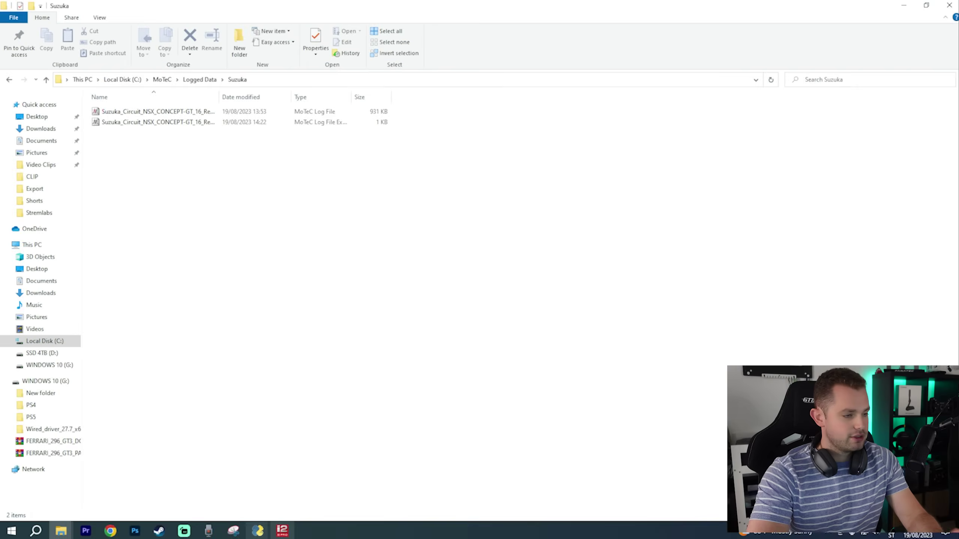
Switch to MoTeC i2 Pro and open the Suzuka Circuit replay log in the workspace
left_click(282, 530)
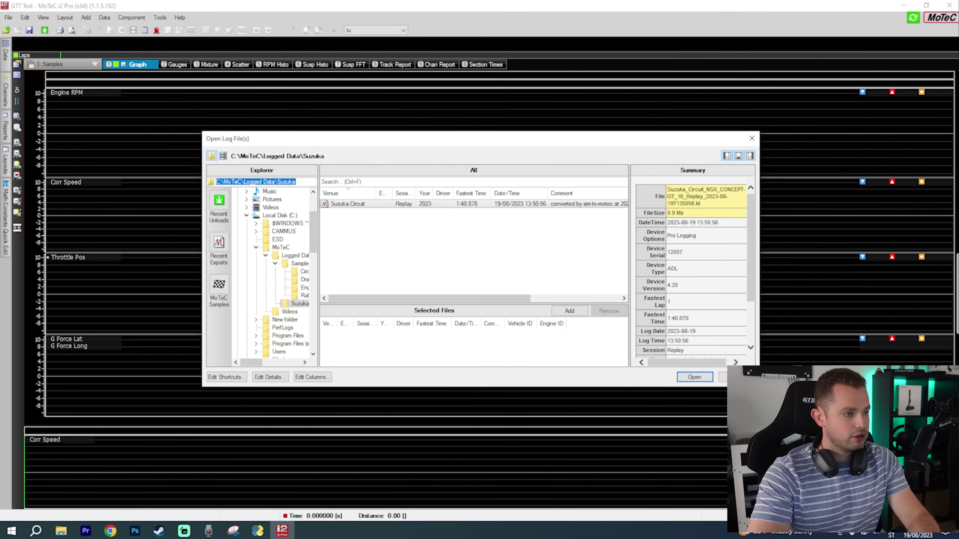
left_click(347, 204)
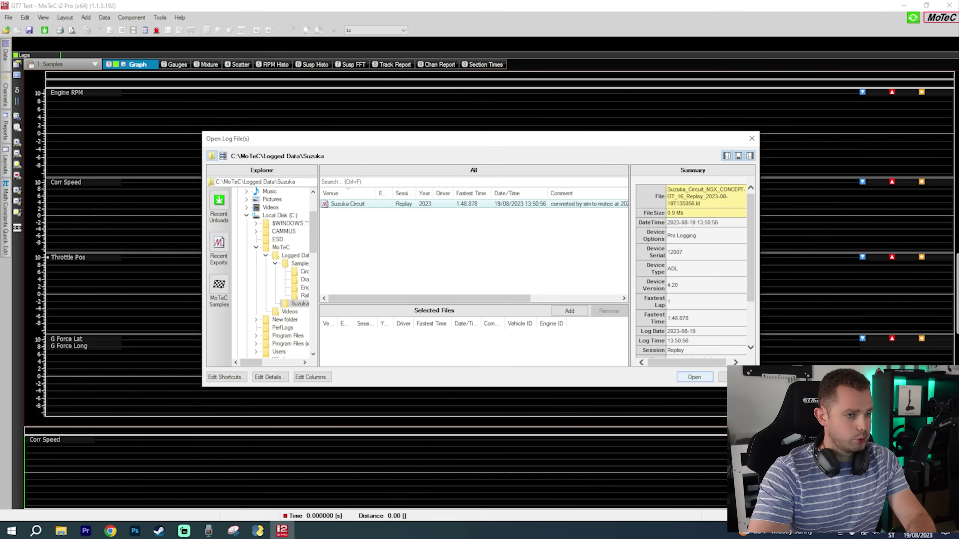
left_click(693, 377)
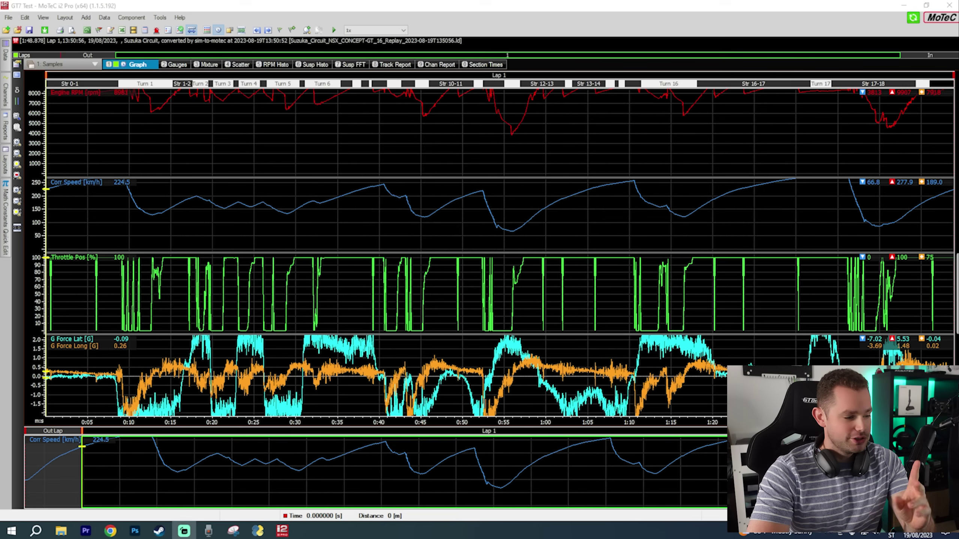
Switch to File Explorer, locate the logs\gt7 folder from Downloads, and copy all four Suzuka log files in it
mouse_move(60, 531)
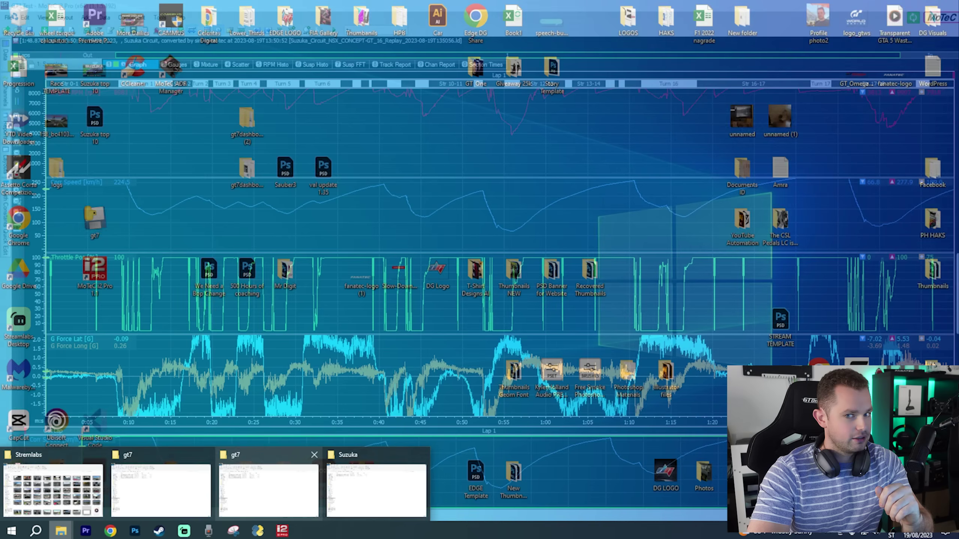
left_click(269, 488)
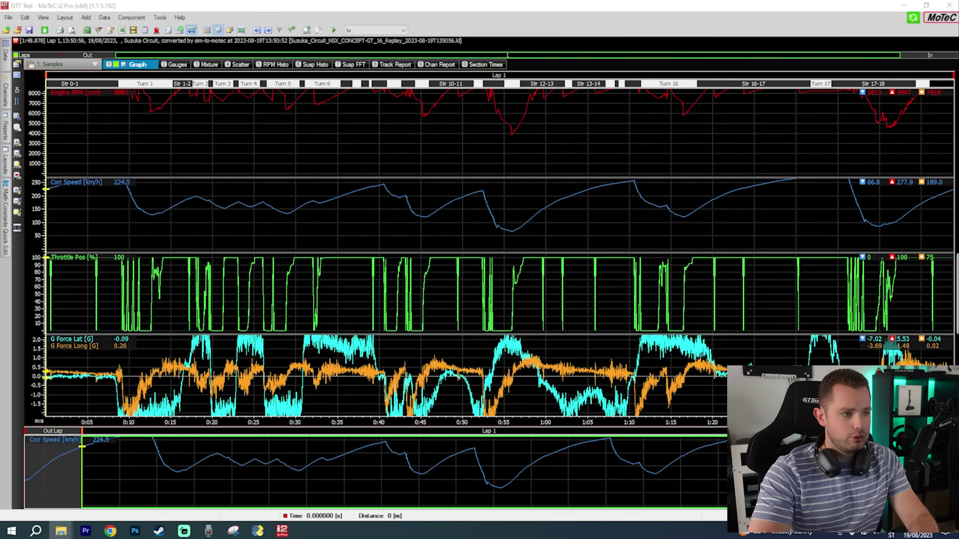
left_click_drag(958, 4, 427, 0)
left_click(222, 80)
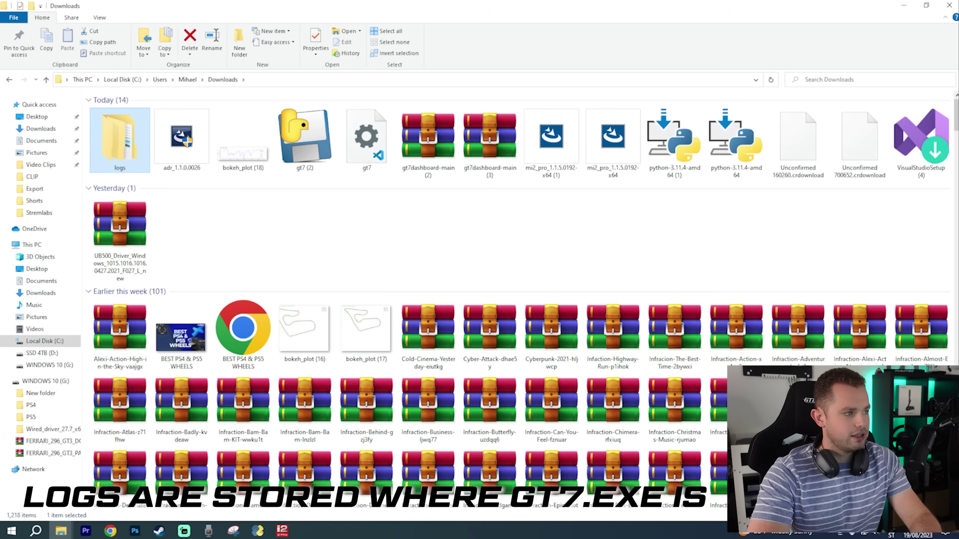
key("Return")
key("Down")
key("Return")
left_click_drag(367, 193, 177, 102)
left_click_drag(323, 249, 170, 130)
left_click_drag(254, 199, 144, 101)
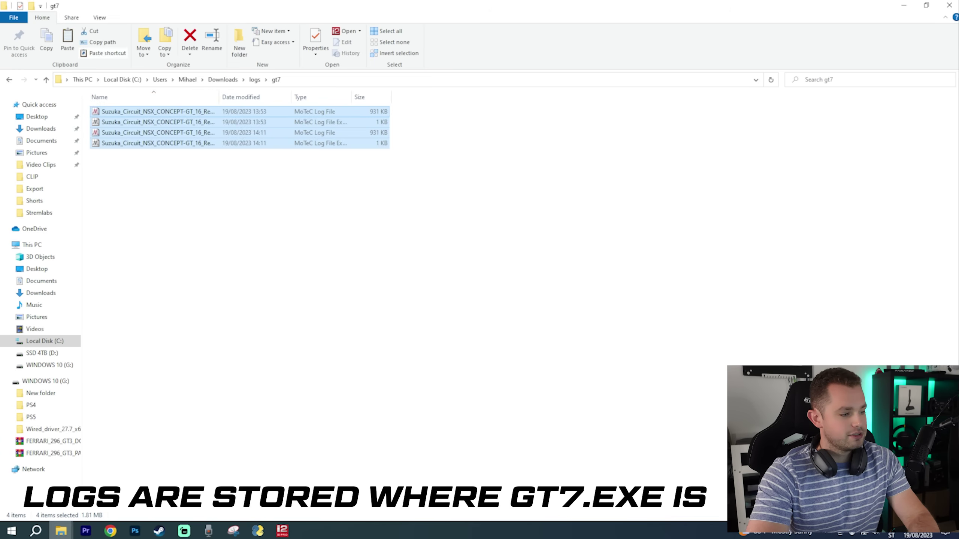
Switch to the Suzuka folder window and navigate to C:\MoTeC\Logged Data
left_click(60, 531)
left_click(376, 484)
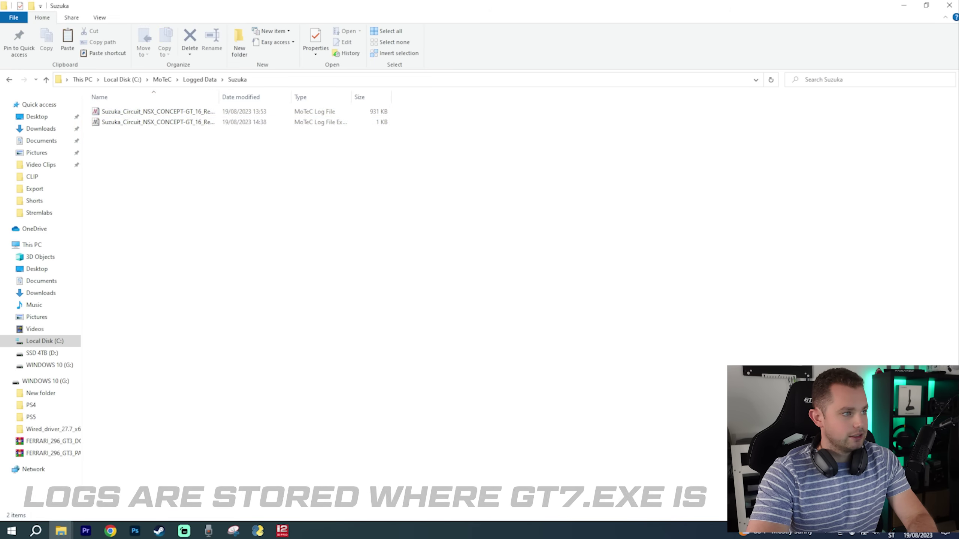
left_click(162, 79)
key("Return")
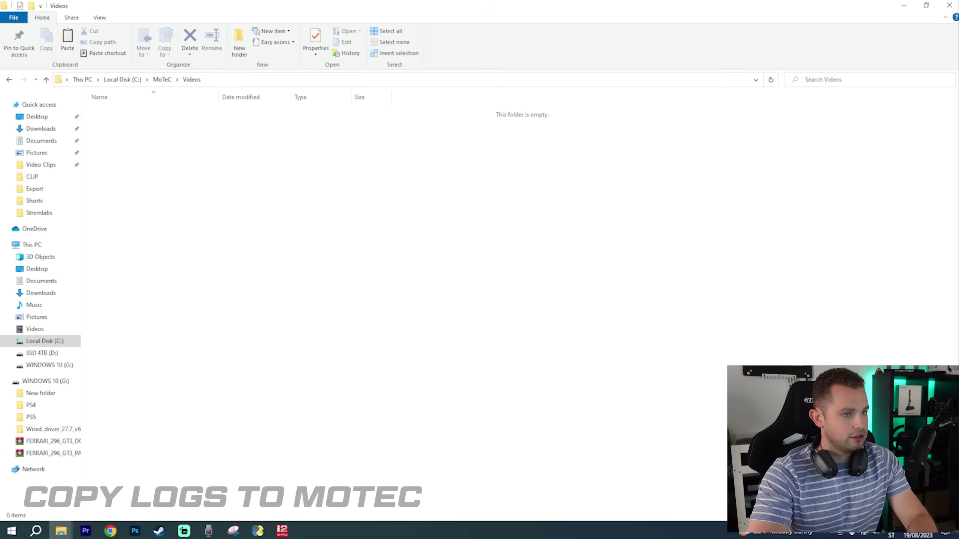
key("alt+Up")
double_click(125, 111)
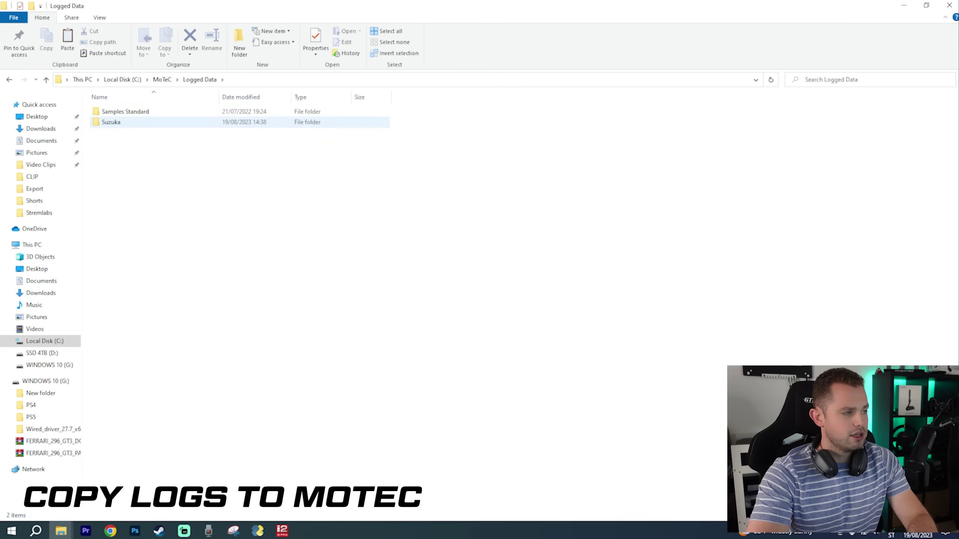
Create a folder named "Suzuka Test" in Logged Data, paste the copied log files into it, and return to Logged Data
left_click(110, 122)
left_click(227, 170)
key("ctrl+shift+n")
type("Suzuka Test")
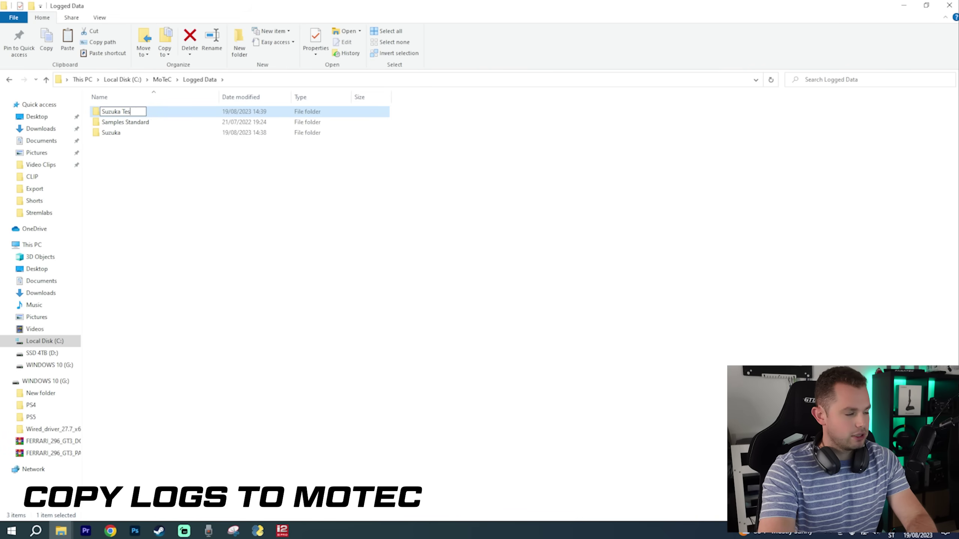
key("Return")
key("Return")
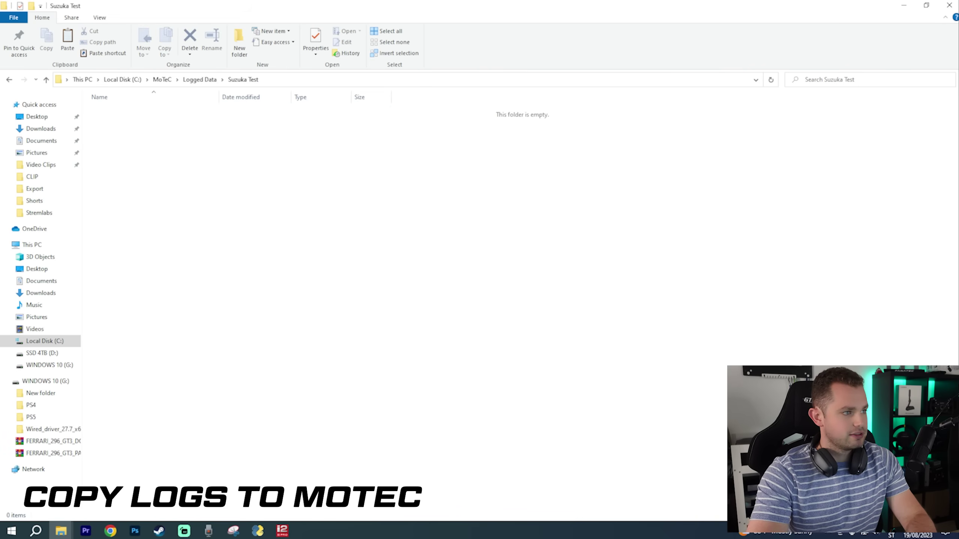
key("ctrl+v")
left_click(200, 80)
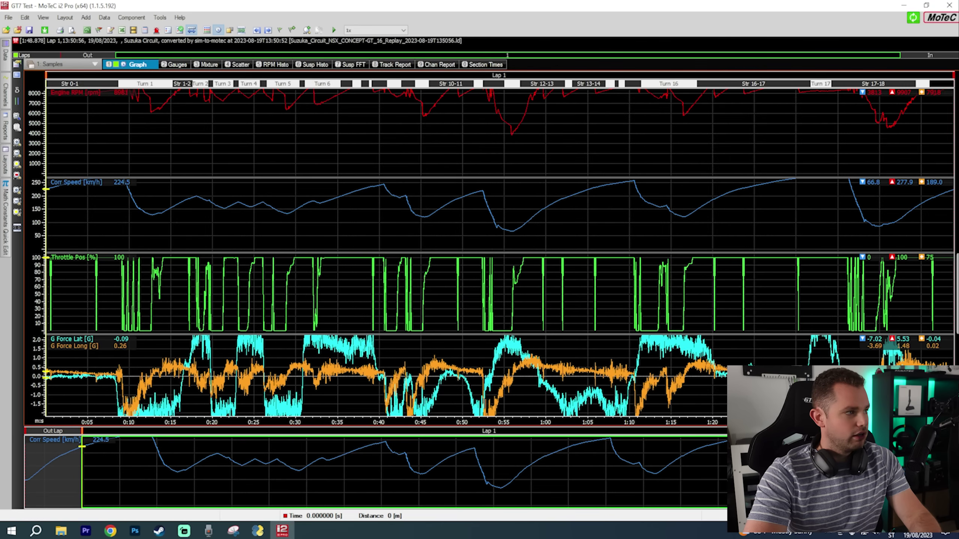
Check the replay logs listed in the Suzuka Test and Suzuka folders of the open-log dialog without opening any of them
key("ctrl+o")
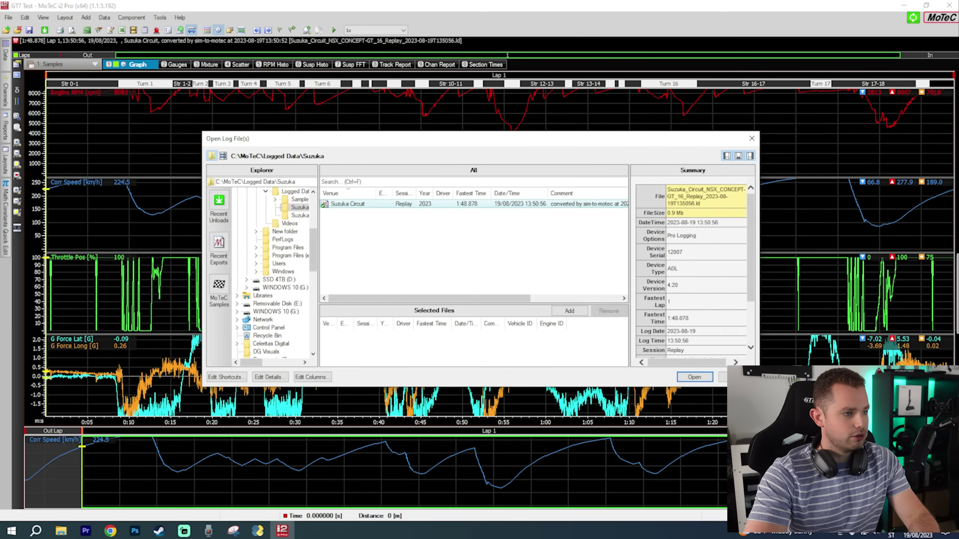
scroll(299, 225, "up", 1)
left_click(300, 239)
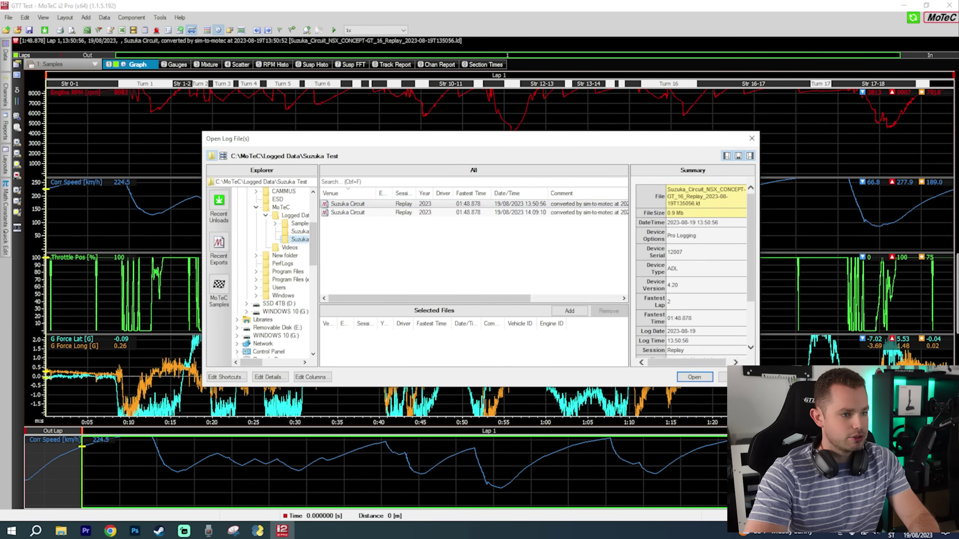
left_click(348, 213)
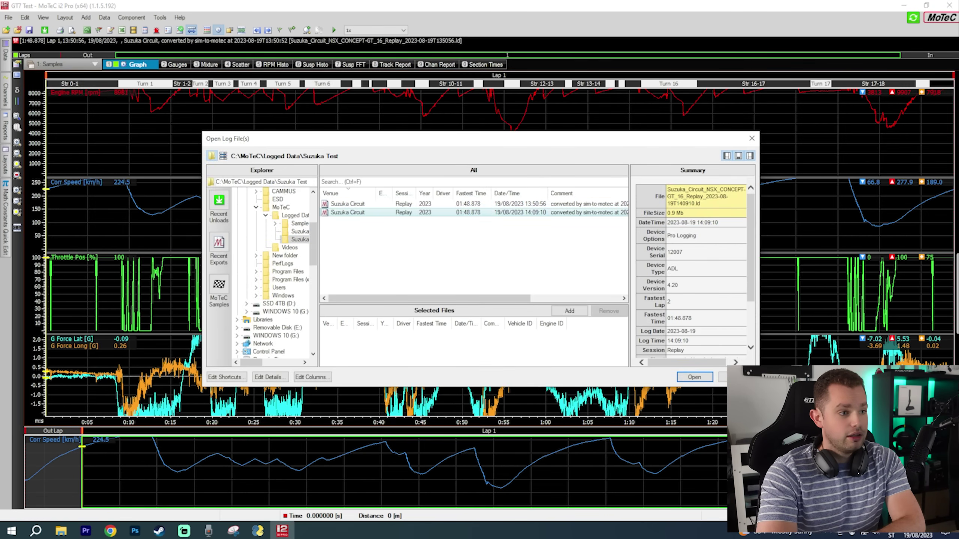
left_click(348, 204)
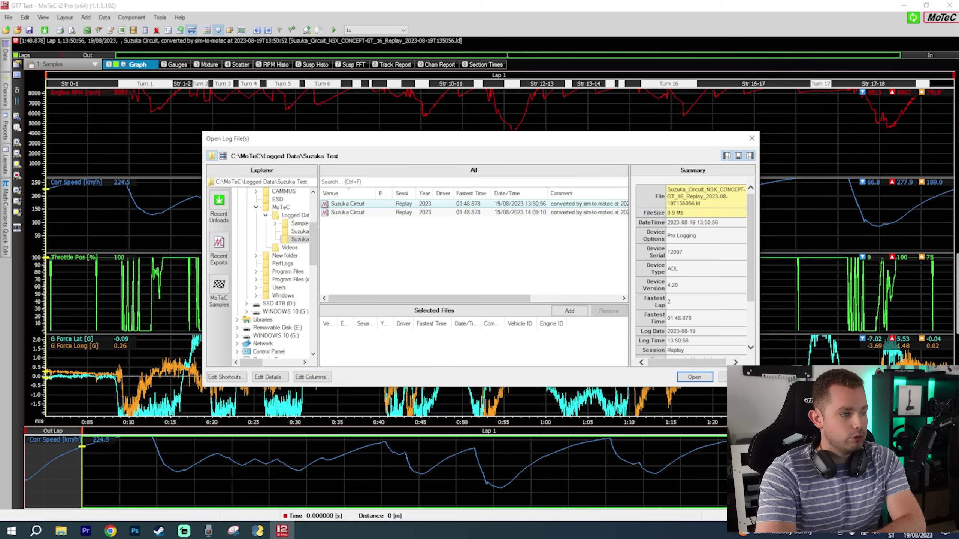
left_click(299, 231)
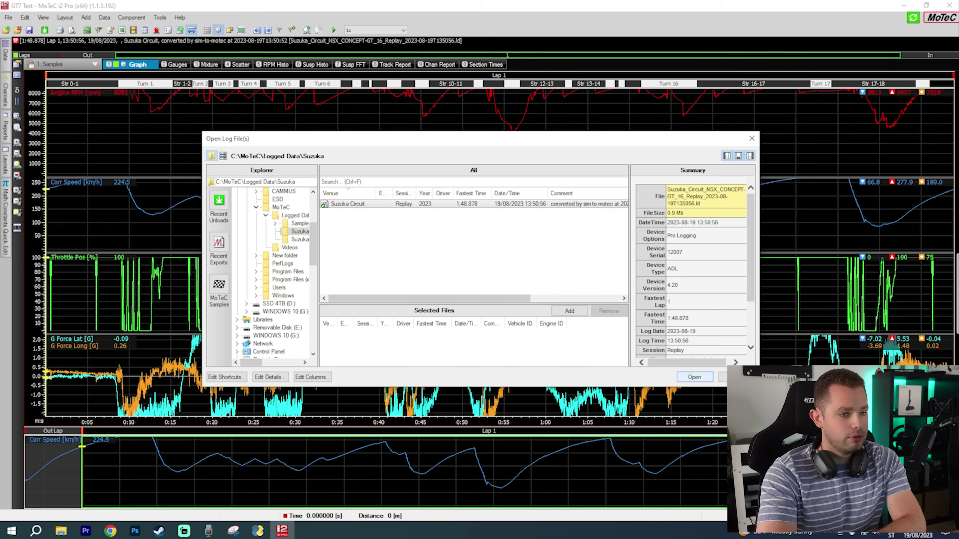
left_click(736, 377)
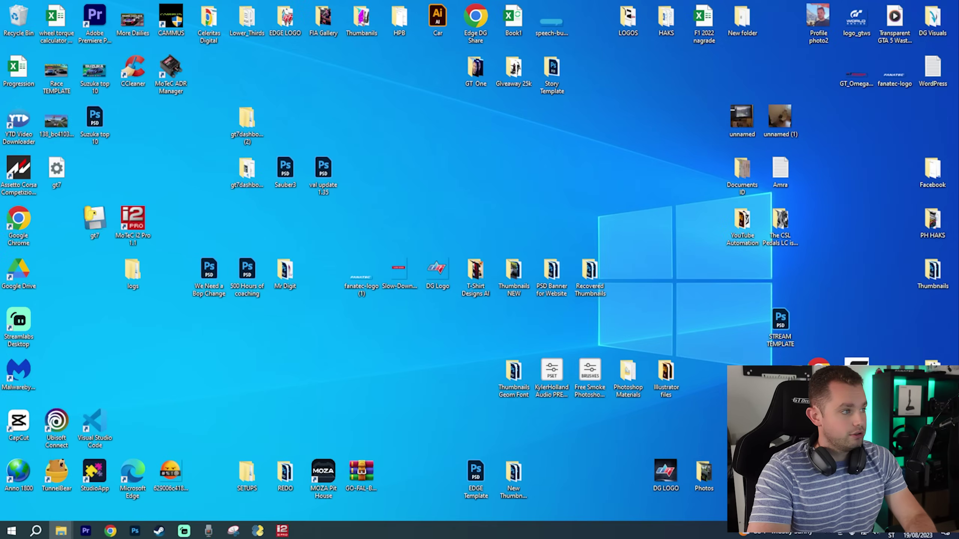
Switch to File Explorer, open the gt7 folder inside logs, and copy both Suzuka log files
left_click_drag(957, 169, 226, 1)
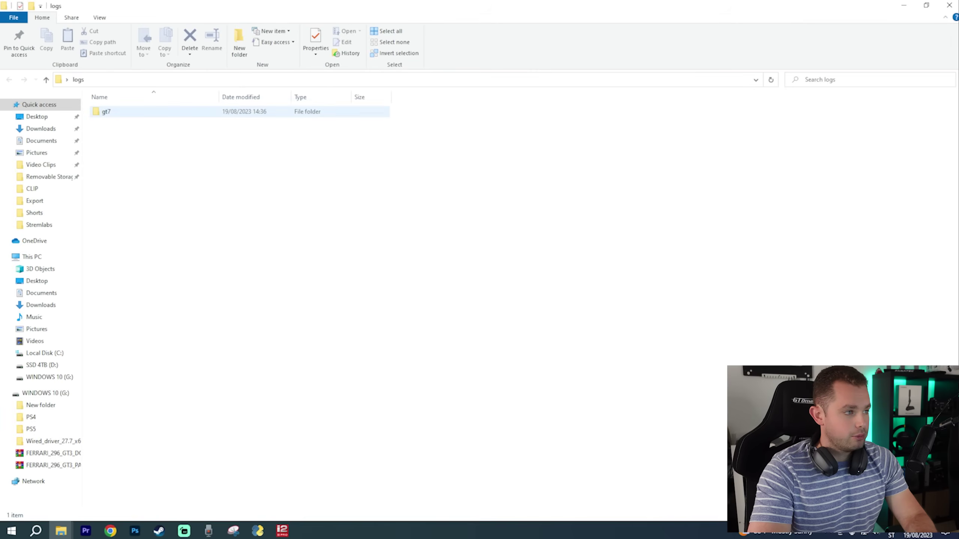
double_click(151, 111)
left_click_drag(215, 170, 166, 109)
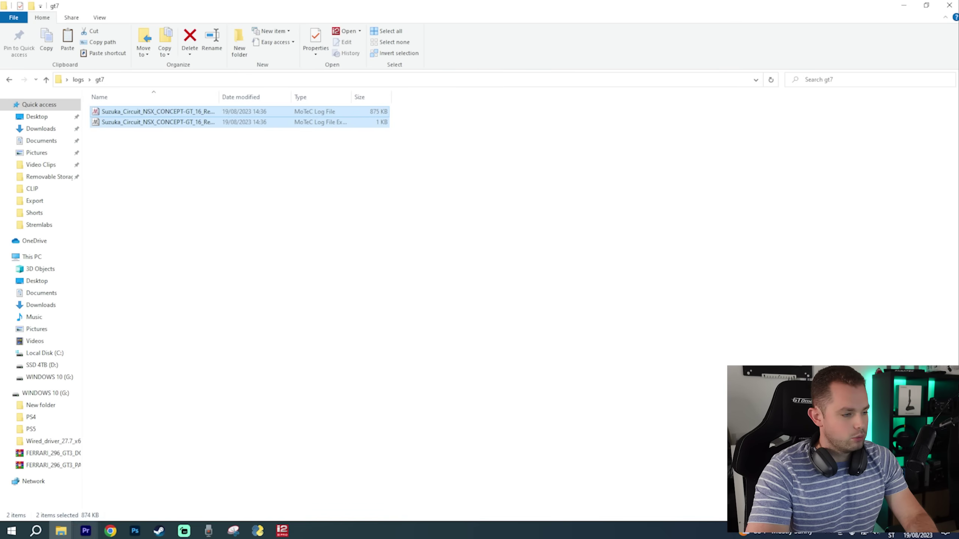
Switch to the Logged Data window, open the Suzuka Test folder, and paste the copied log files into it
left_click(61, 531)
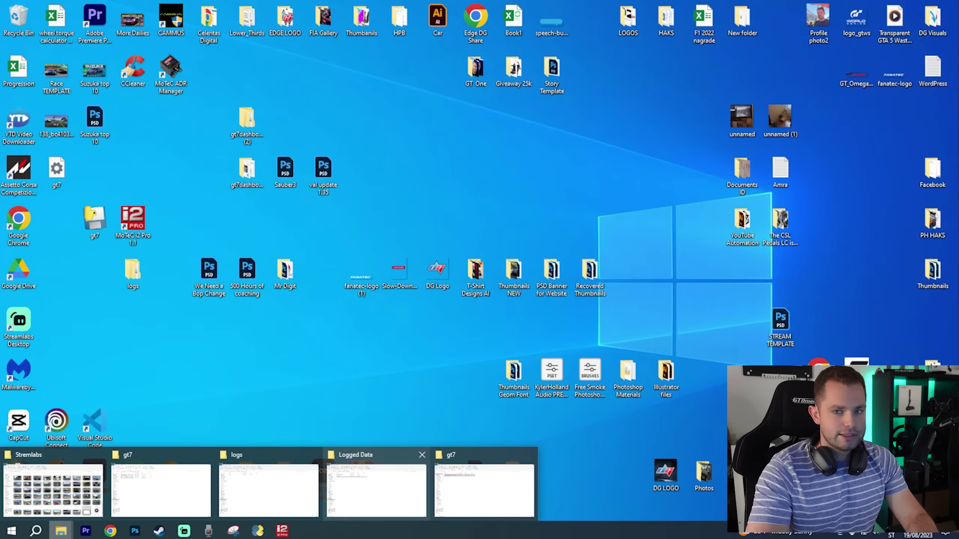
mouse_move(485, 487)
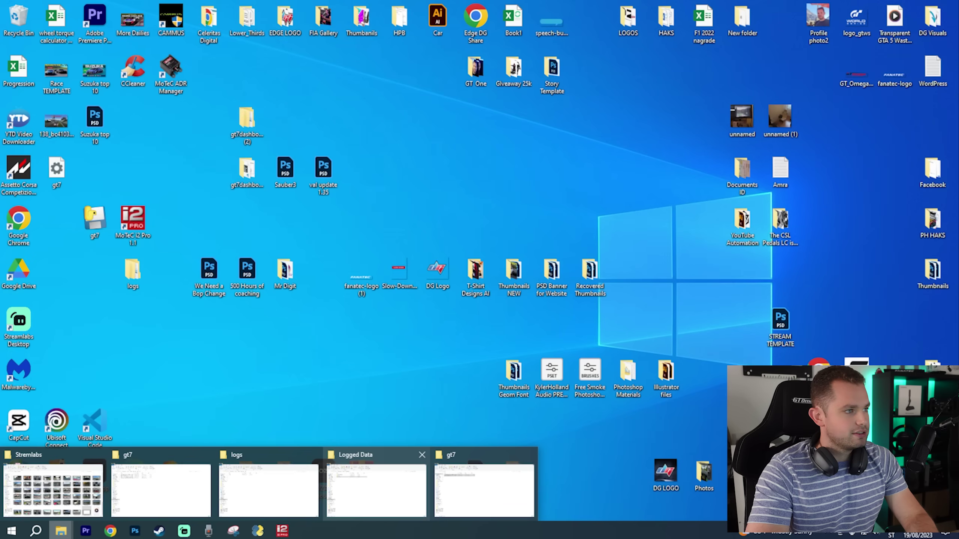
left_click(377, 491)
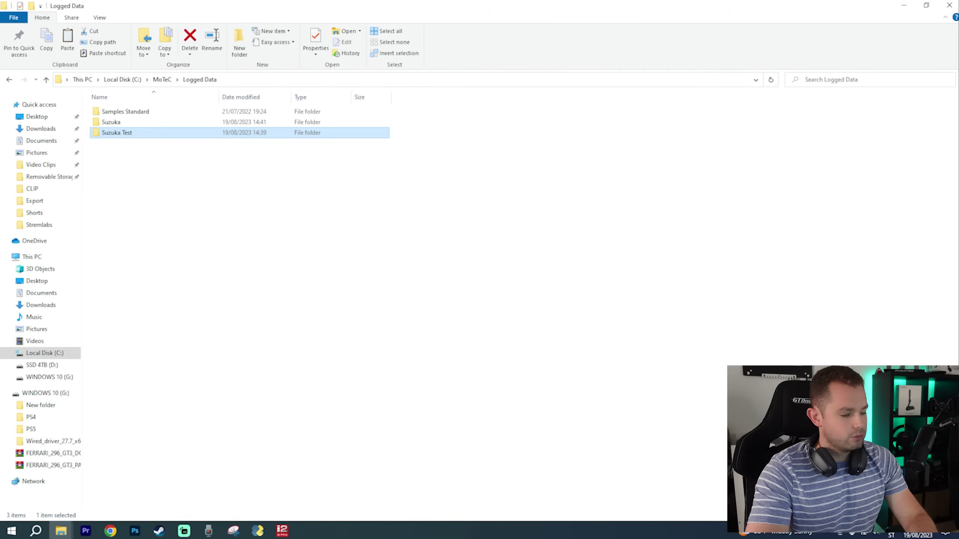
double_click(116, 133)
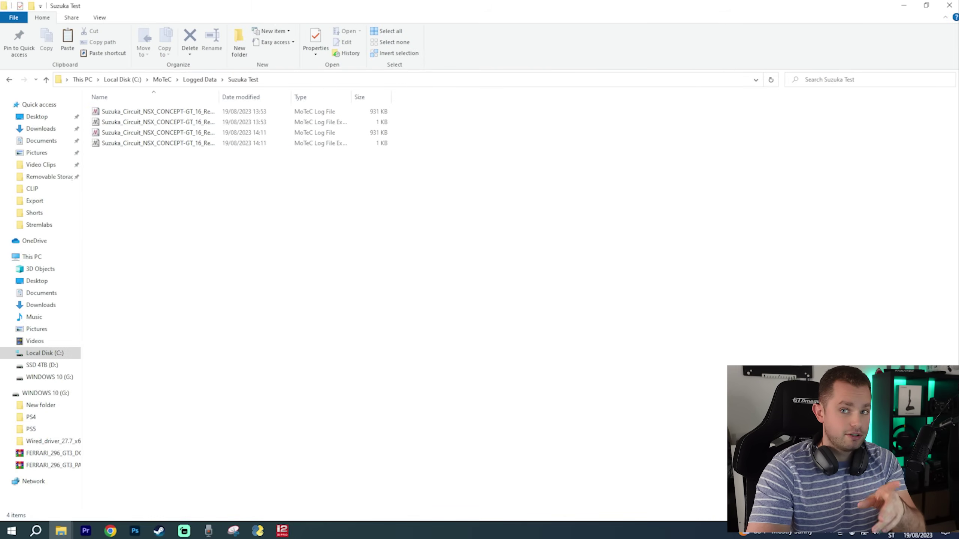
key("ctrl+v")
key("Escape")
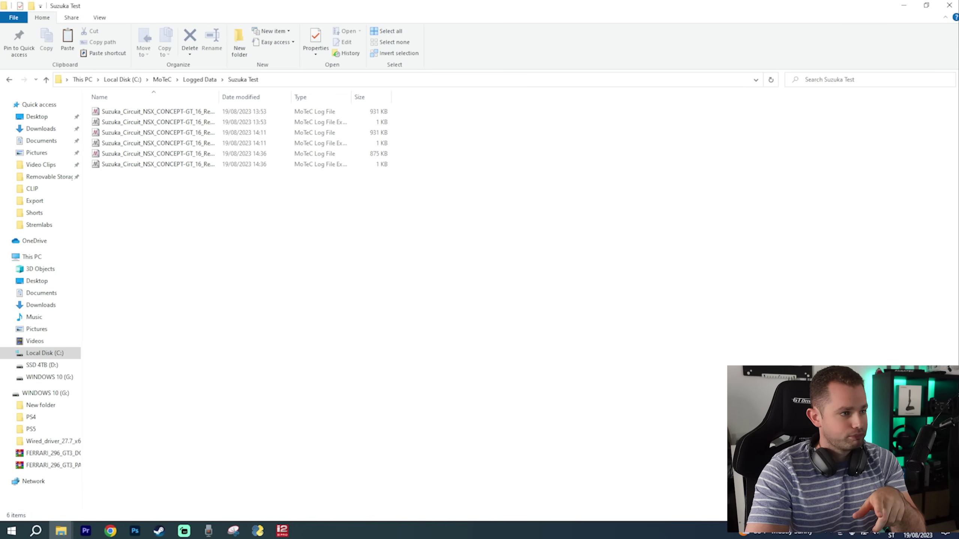
Switch to MoTeC i2 Pro and examine the lap's speed, throttle and G-force traces at different zoom levels
left_click(282, 531)
key("Up")
key("Up")
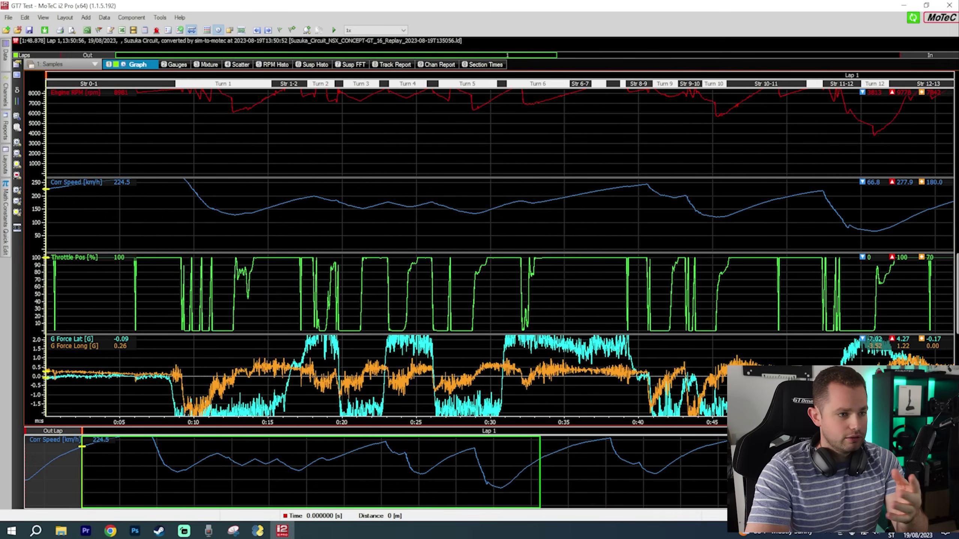
key("Down")
key("Down")
key("Up")
key("Up")
key("Up")
key("Up")
key("Up")
key("Down")
key("Down")
key("Down")
key("Down")
key("Down")
key("Down")
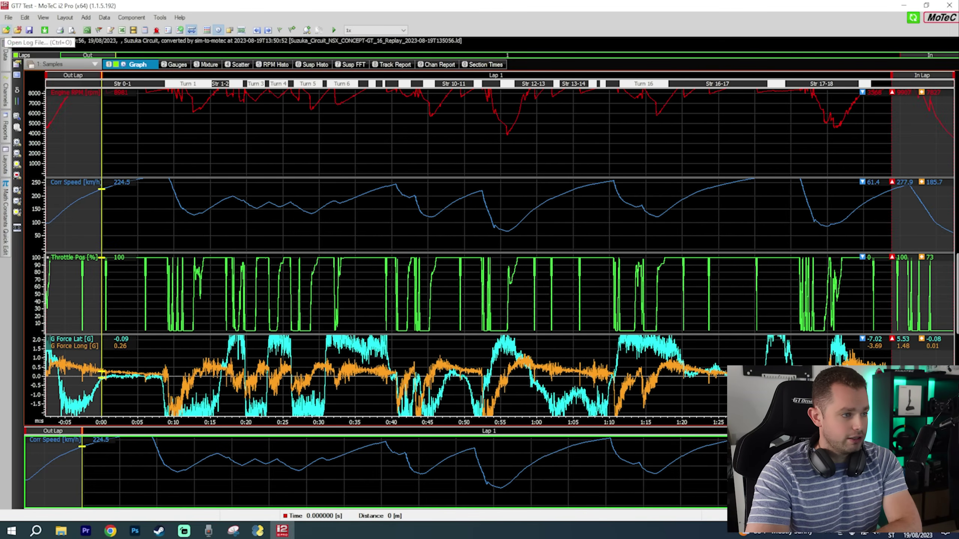
Compare the summaries of the Suzuka Circuit logs in the Suzuka Test folder and open the one recorded at 14:34:07
key("ctrl+o")
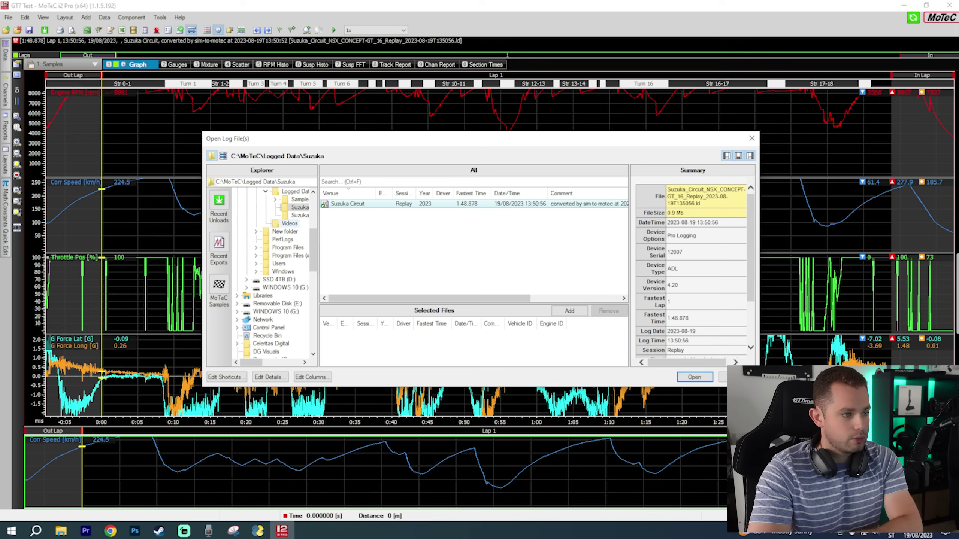
left_click(300, 216)
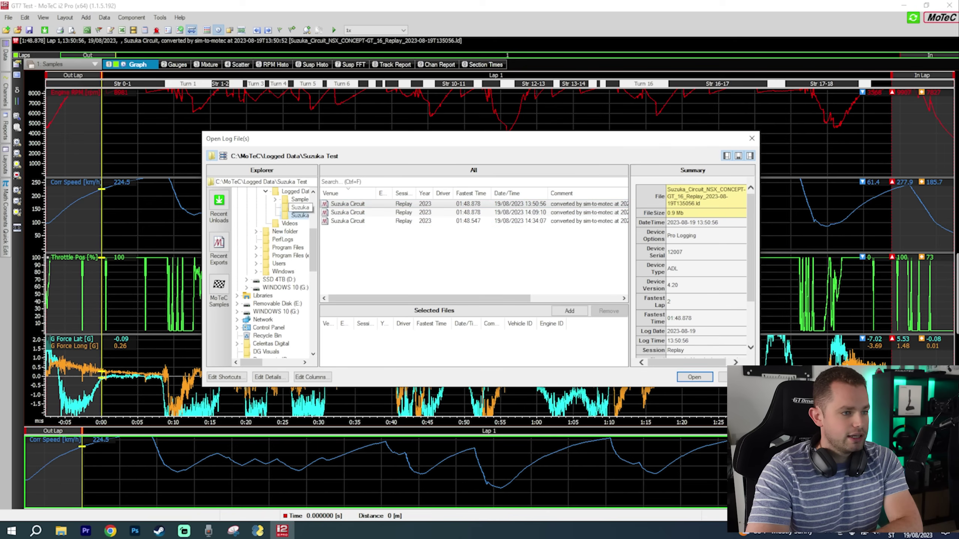
left_click(404, 221)
left_click(404, 213)
left_click(404, 204)
left_click(404, 221)
left_click(404, 213)
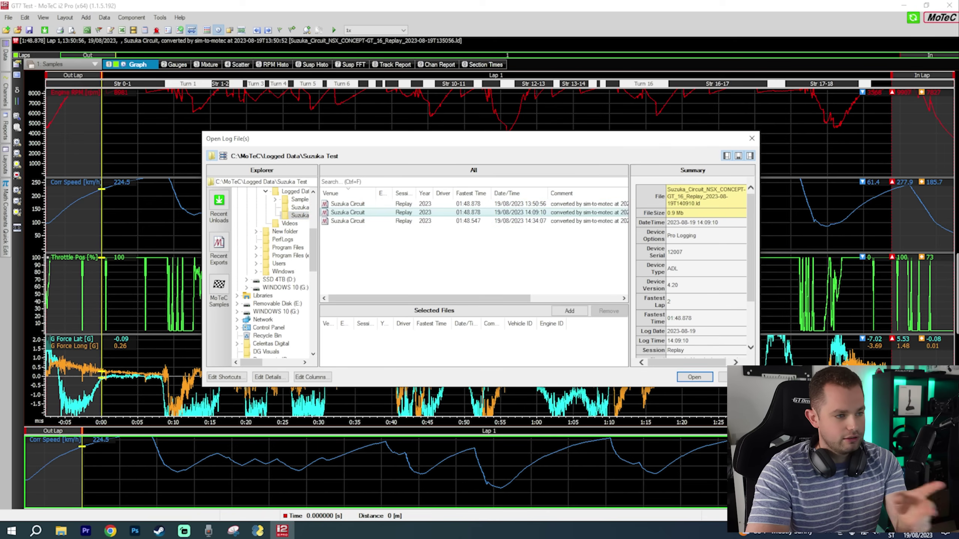
left_click(404, 204)
left_click(404, 212)
left_click(404, 204)
left_click(404, 221)
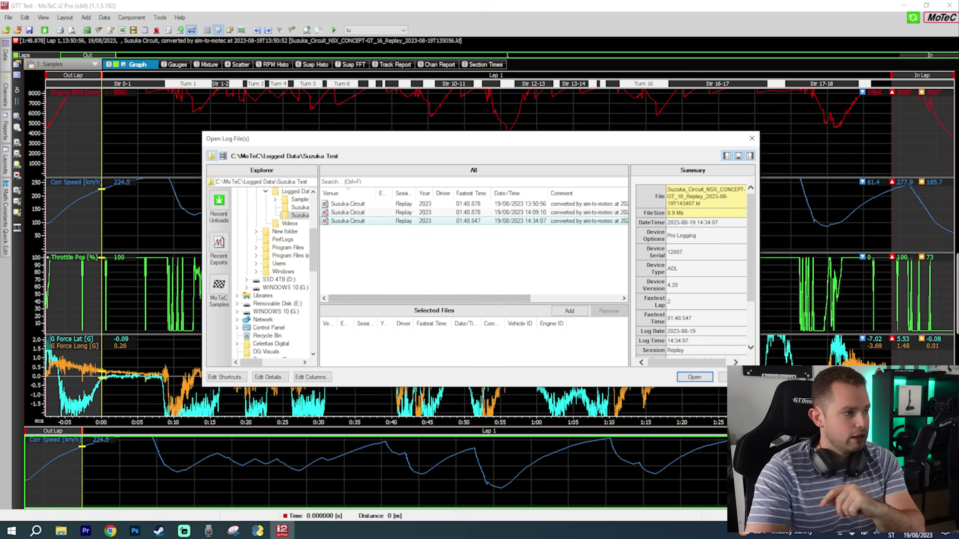
left_click(693, 377)
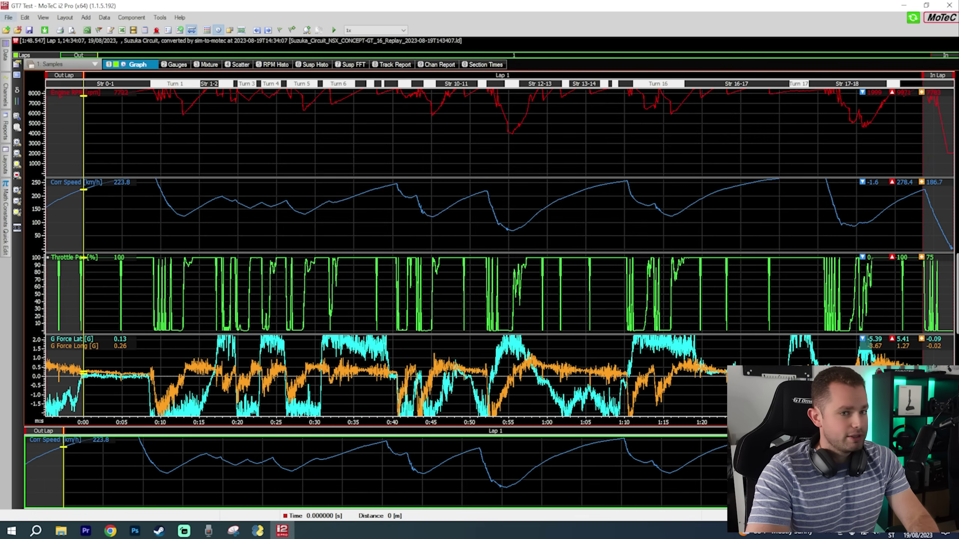
Load the 13:50:56 Suzuka log alongside the 14:34:07 log and set its Lap 1 as the main lap
left_click(8, 17)
mouse_move(25, 18)
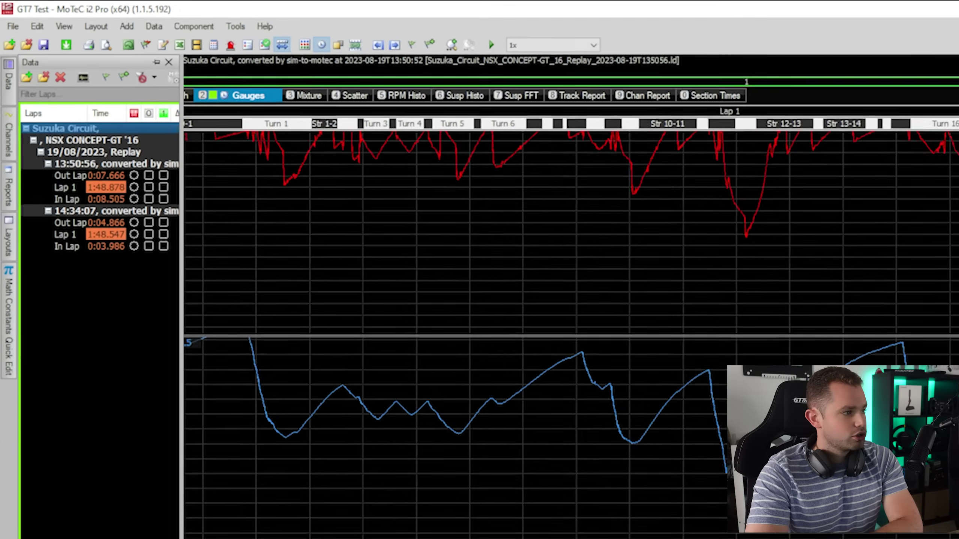
left_click(91, 127)
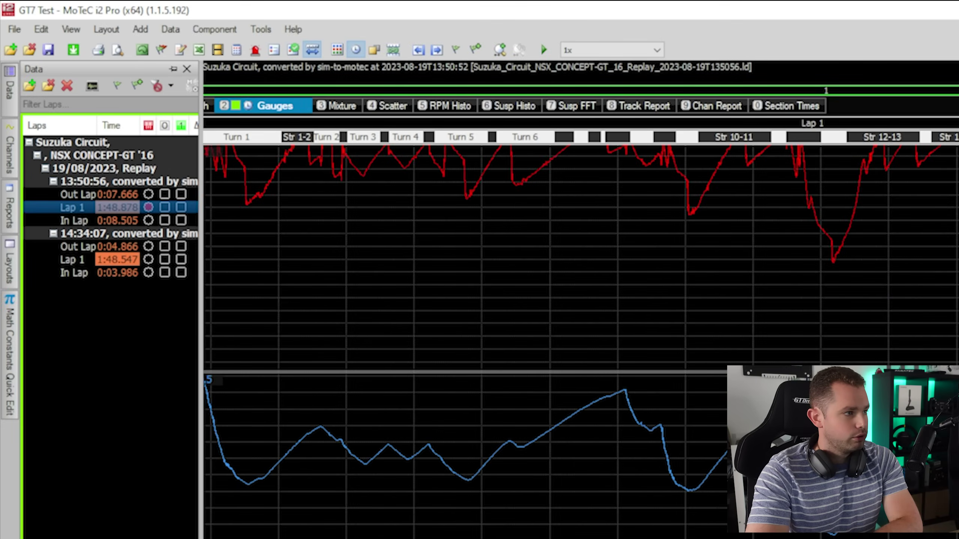
Overlay Lap 1 of the 14:34:07 log on the main lap and show the Graph worksheet
left_click(164, 260)
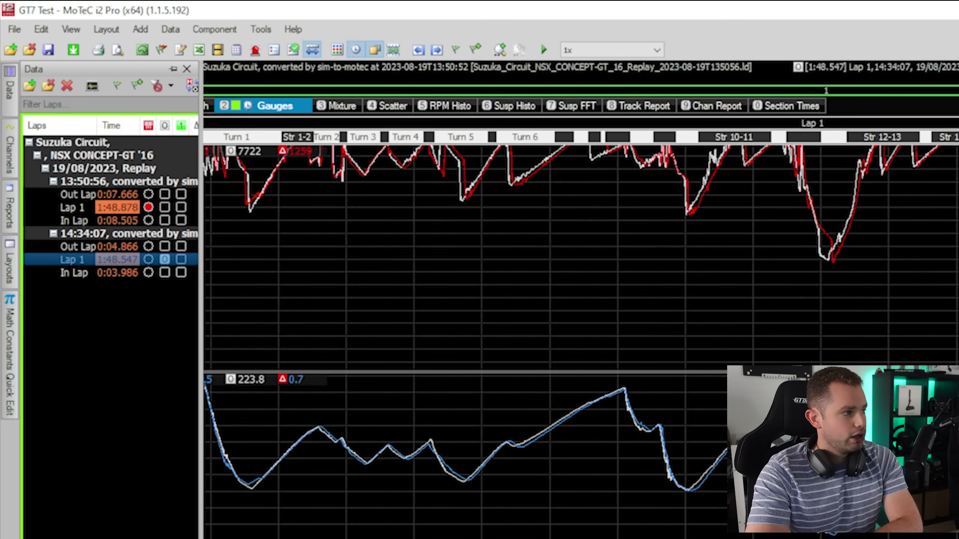
key("3")
key("2")
key("1")
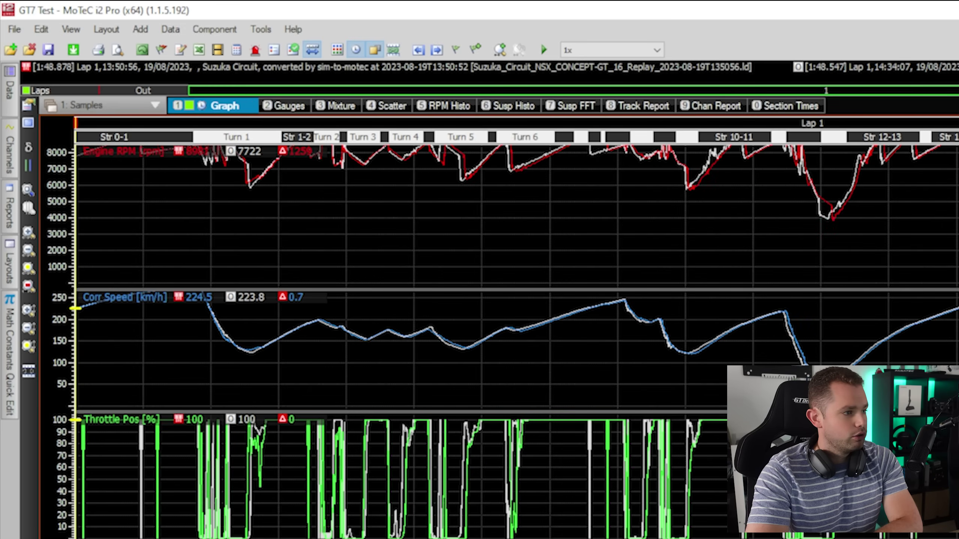
key("d")
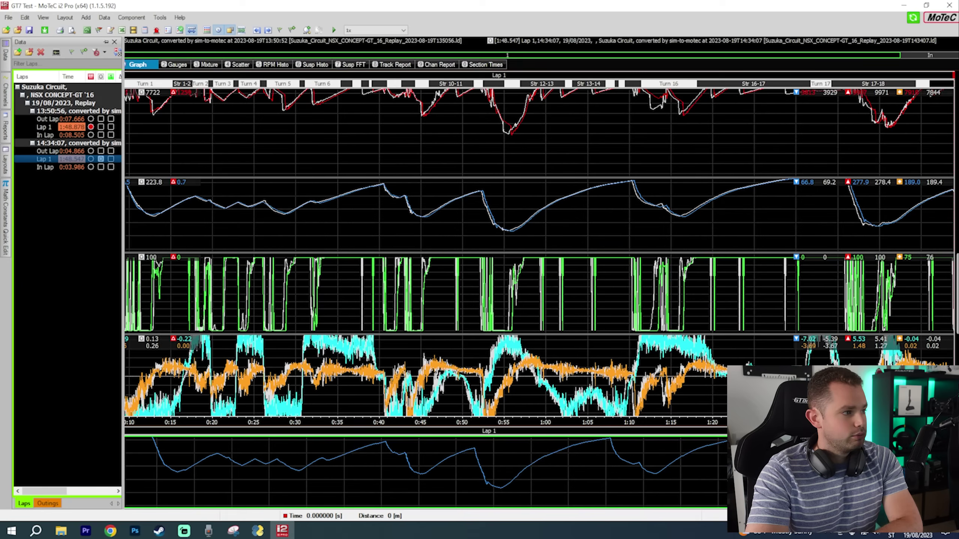
Try the 14:34:07 log's Lap 1 as main lap and as second overlay, and restore it as the overlay on the 13:50:56 log's Lap 1
left_click(148, 259)
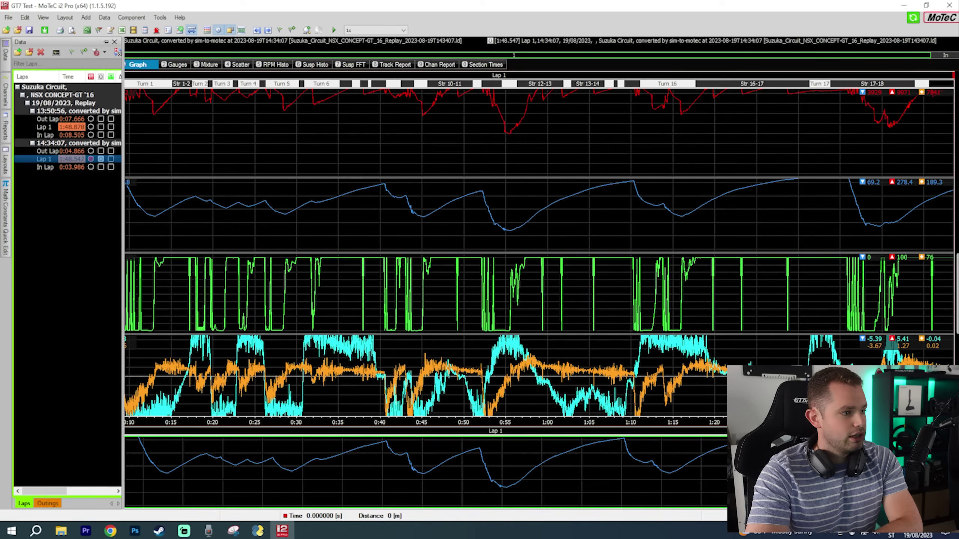
left_click(91, 127)
left_click(100, 127)
left_click(110, 159)
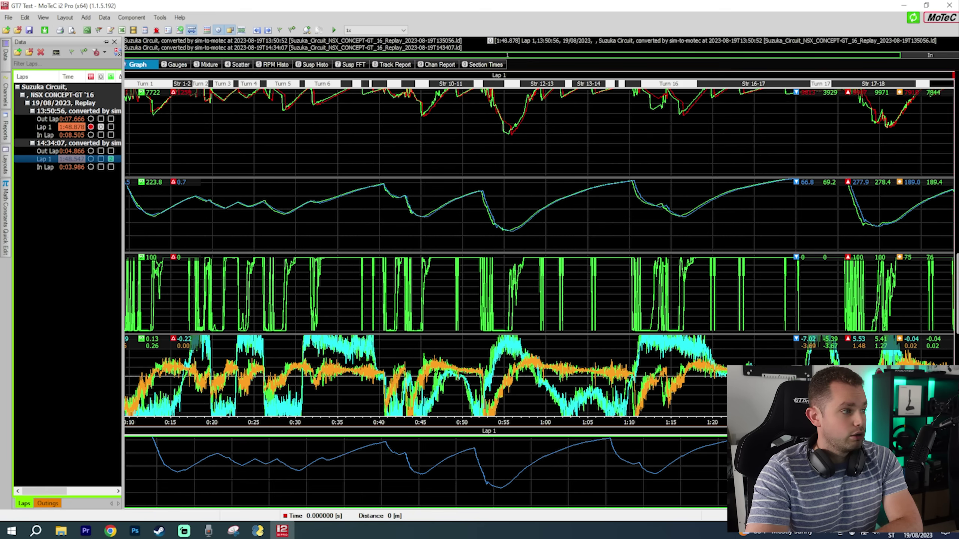
left_click(71, 127)
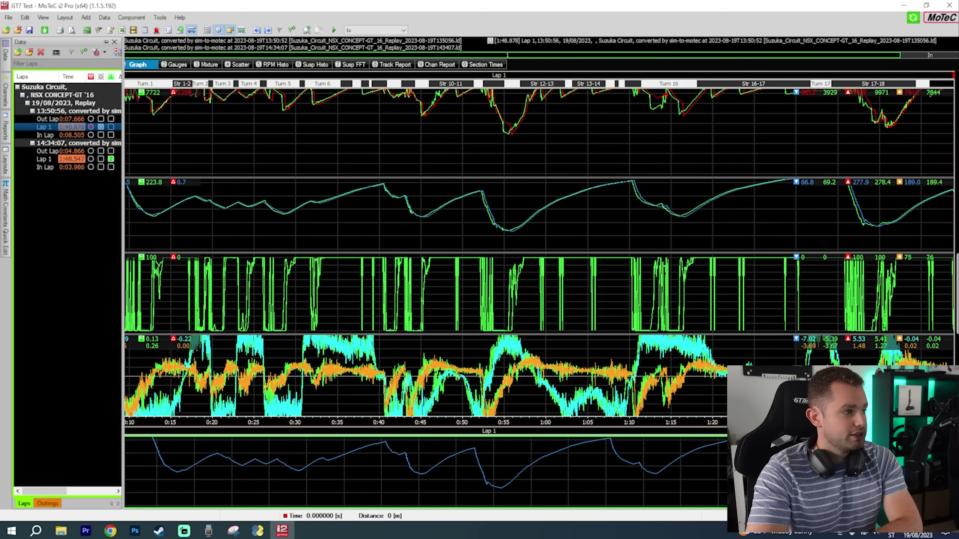
left_click(110, 159)
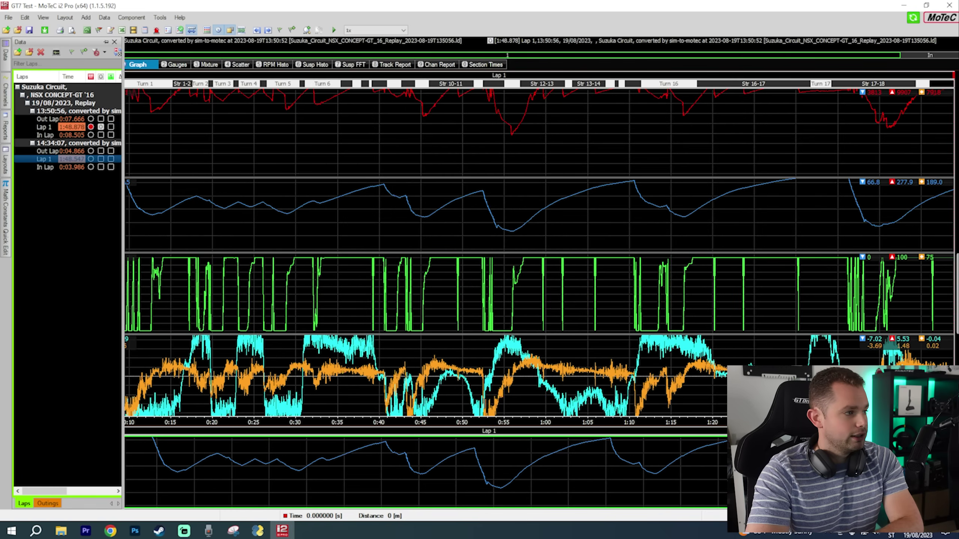
left_click(71, 127)
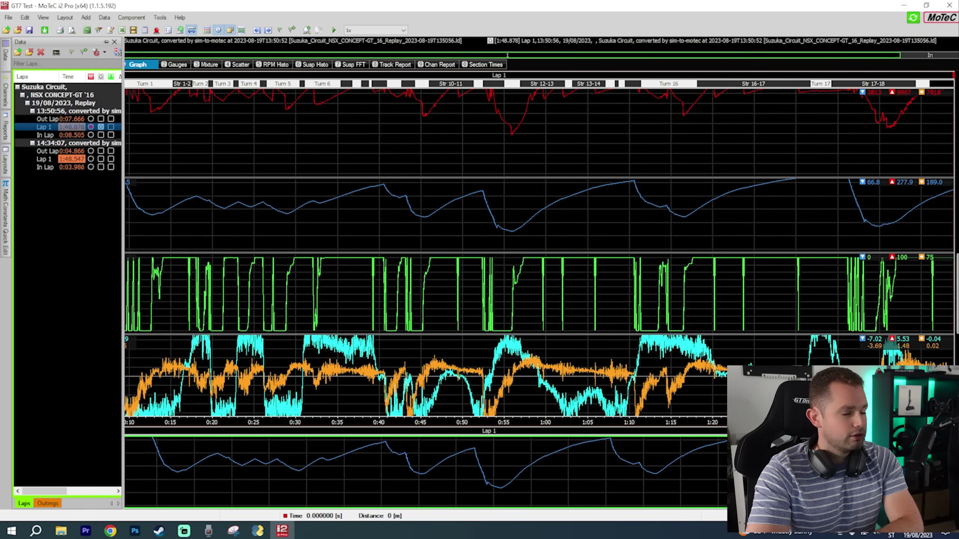
left_click(101, 127)
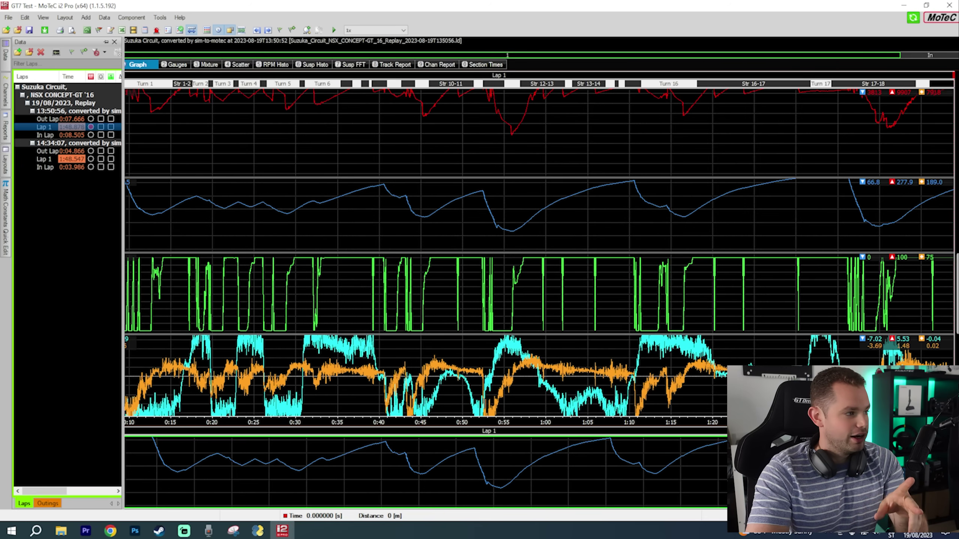
left_click(101, 159)
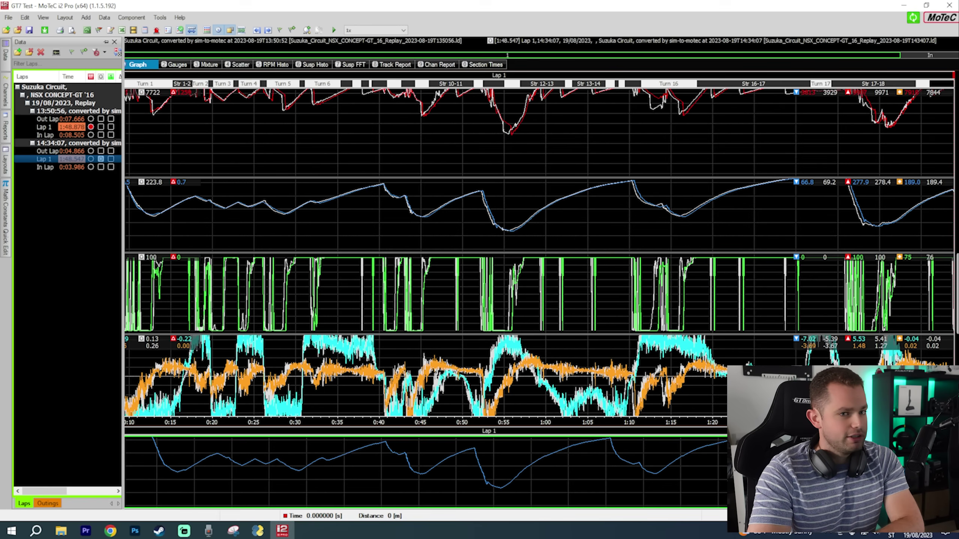
Set the Engine RPM channel's display maximum to 10000 rpm in the time/distance graph's properties
scroll(479, 254, "up", 2)
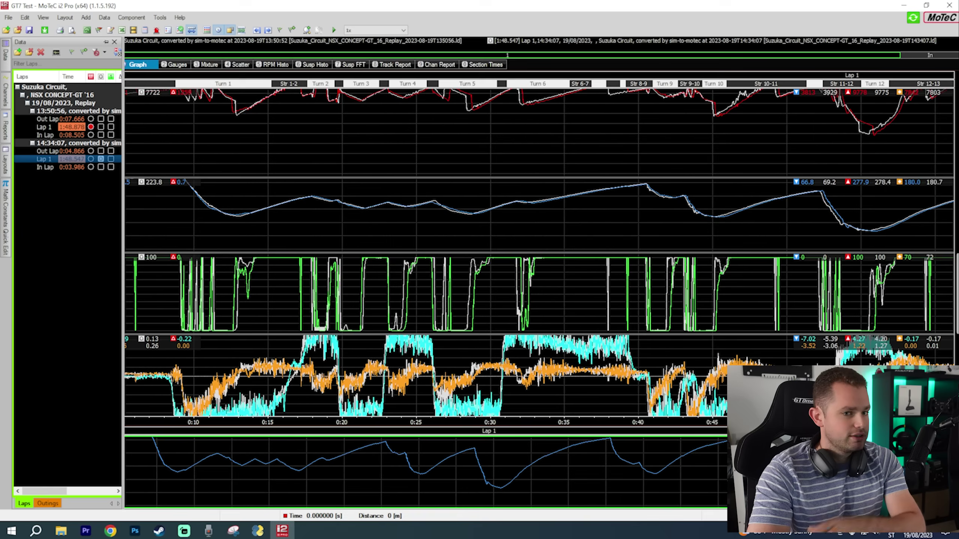
scroll(479, 254, "down", 3)
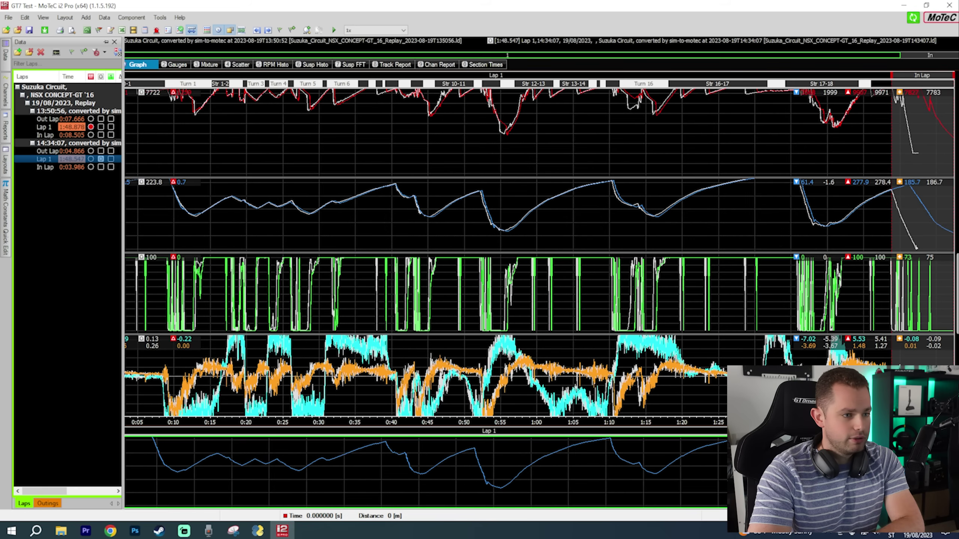
right_click(748, 184)
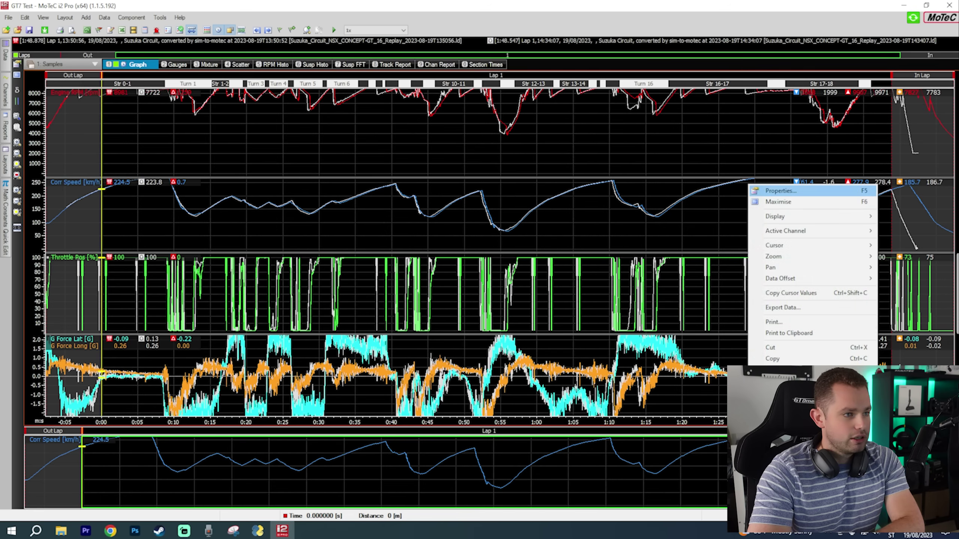
left_click(778, 191)
key("Up")
key("Up")
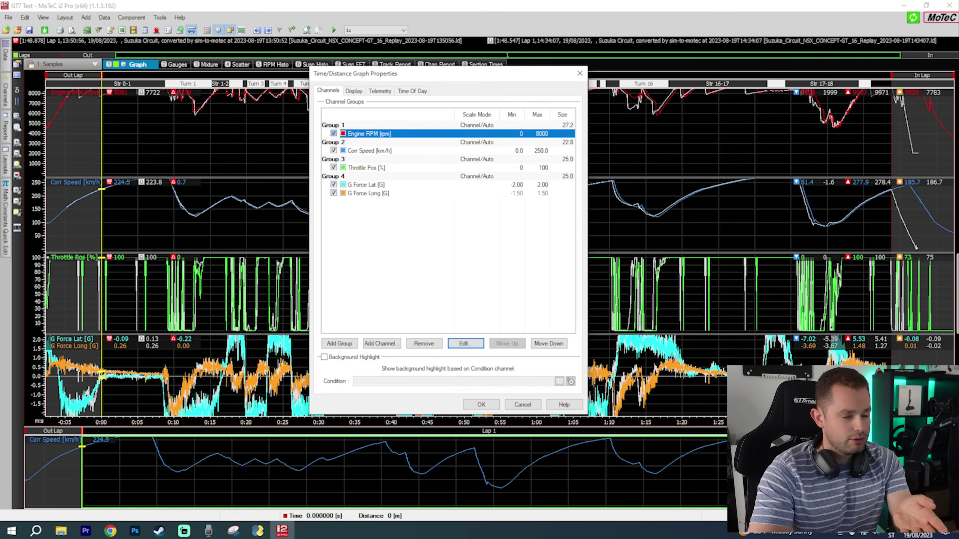
left_click(465, 343)
double_click(492, 259)
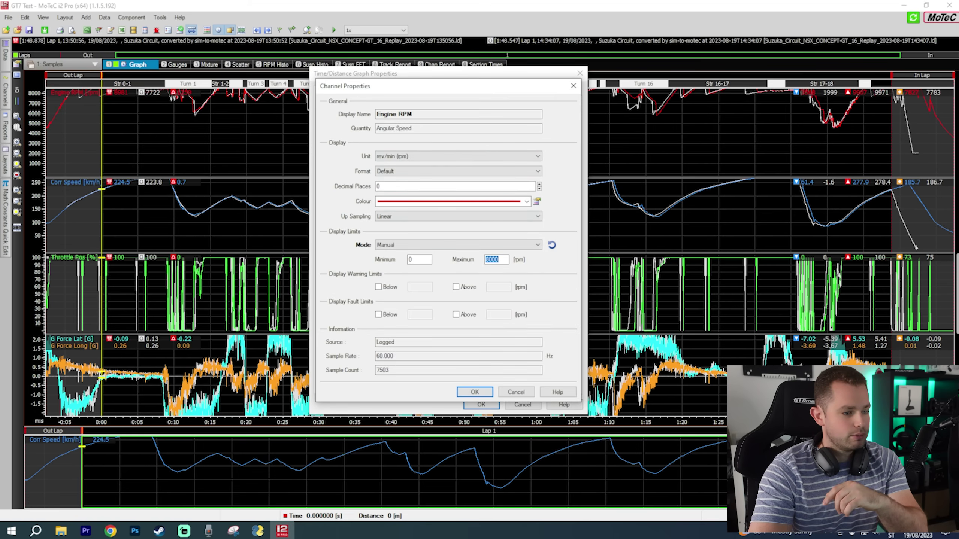
type("1000")
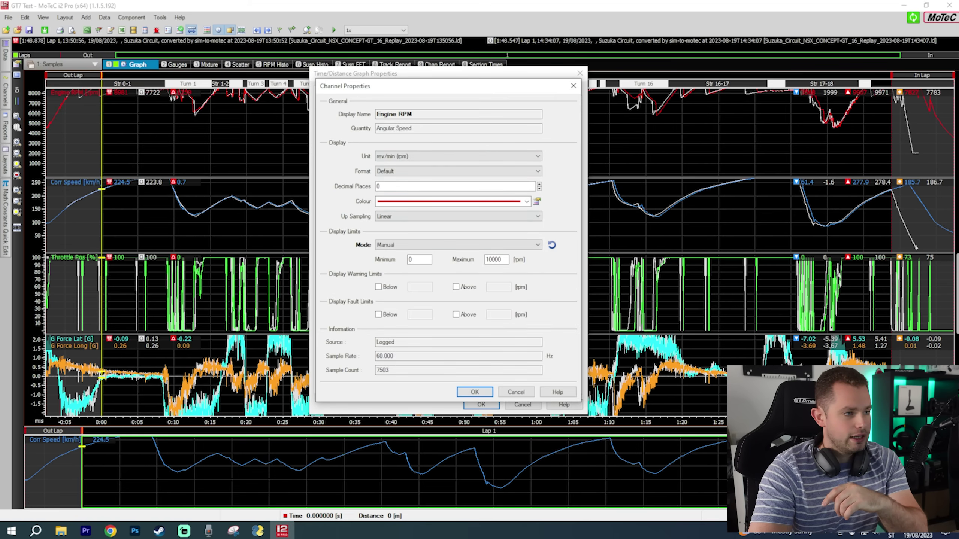
key("Return")
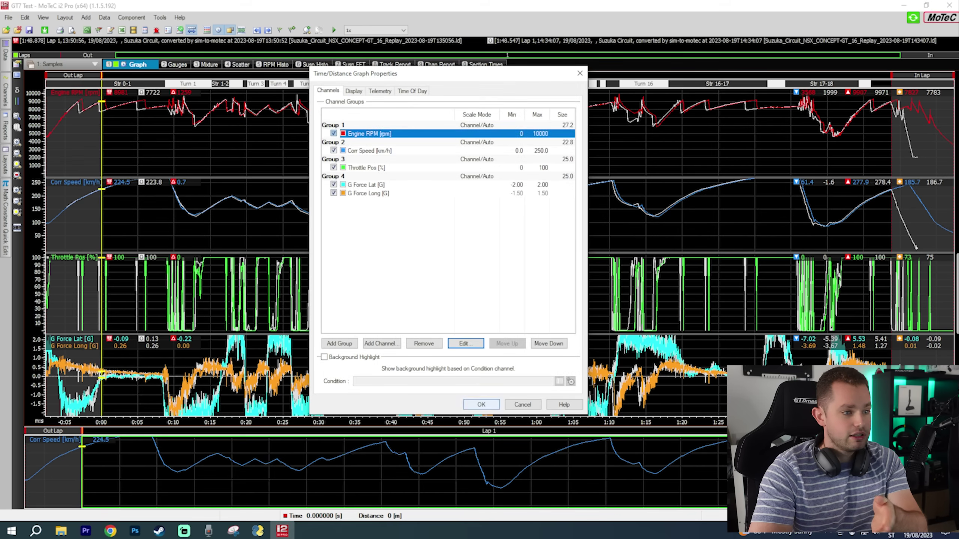
Set the Corr Speed channel's display maximum to 350 km/h
double_click(369, 150)
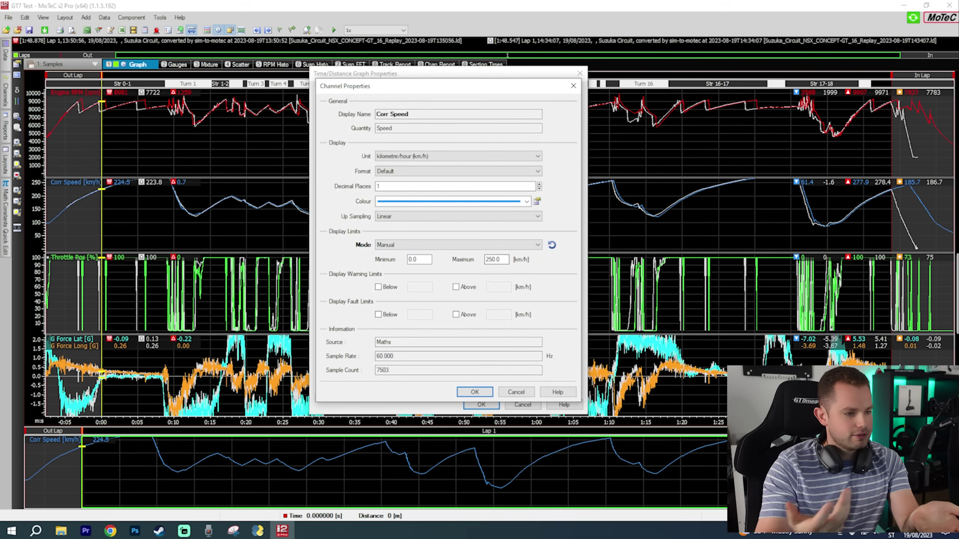
double_click(490, 260)
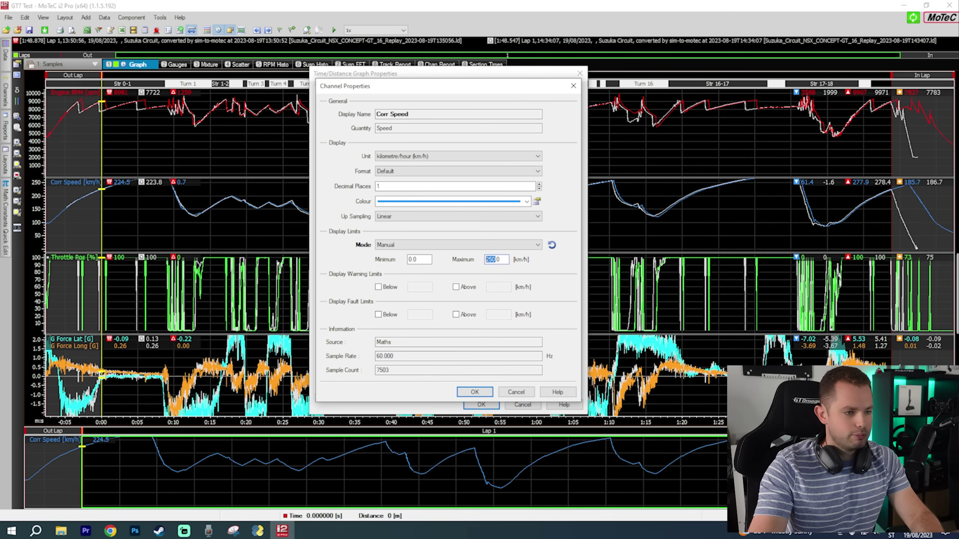
type("350")
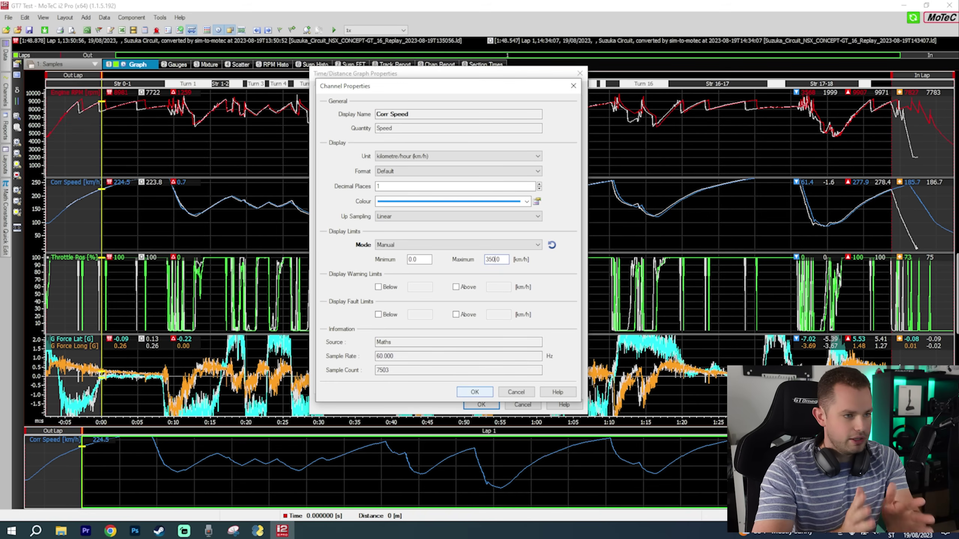
key("Return")
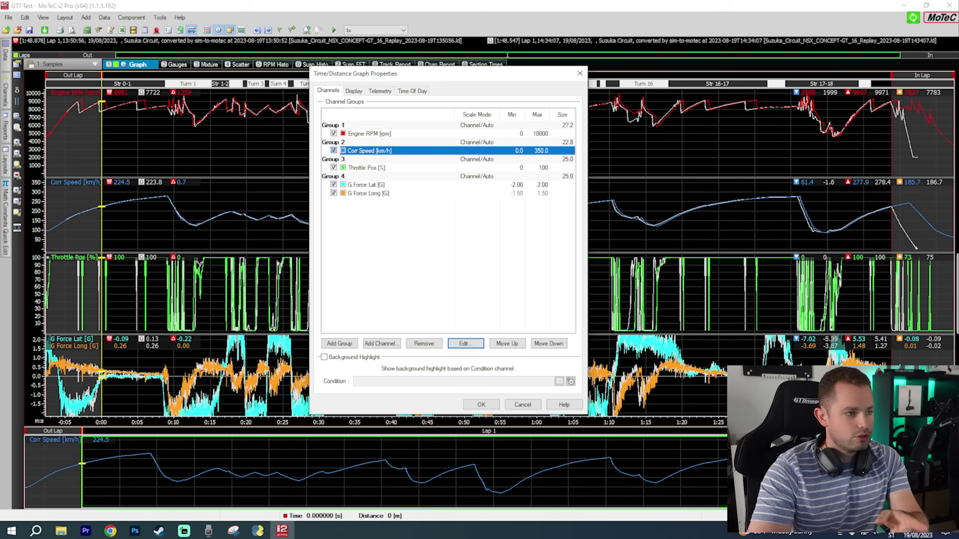
Set the G Force Lat channel's display limits to -5 and 5 G and apply the graph properties
left_click(367, 168)
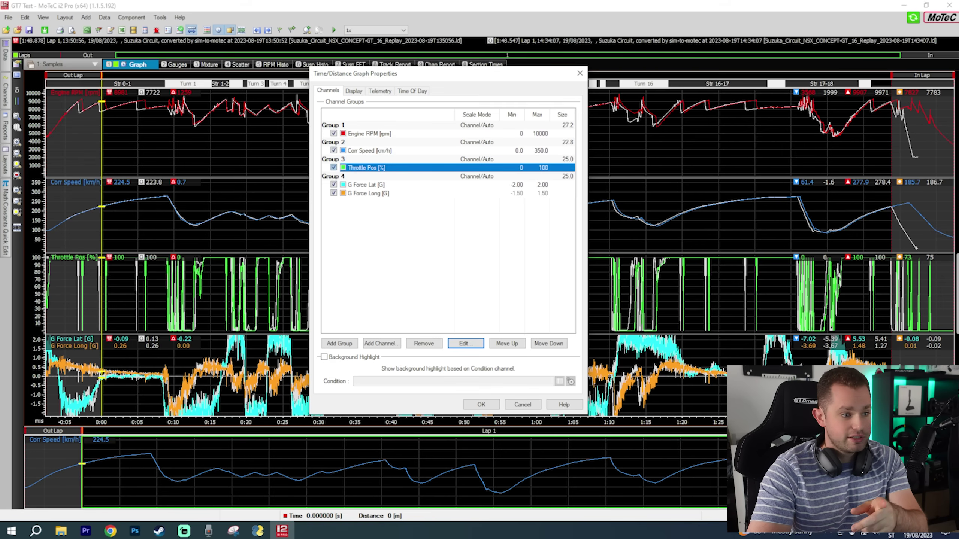
double_click(366, 185)
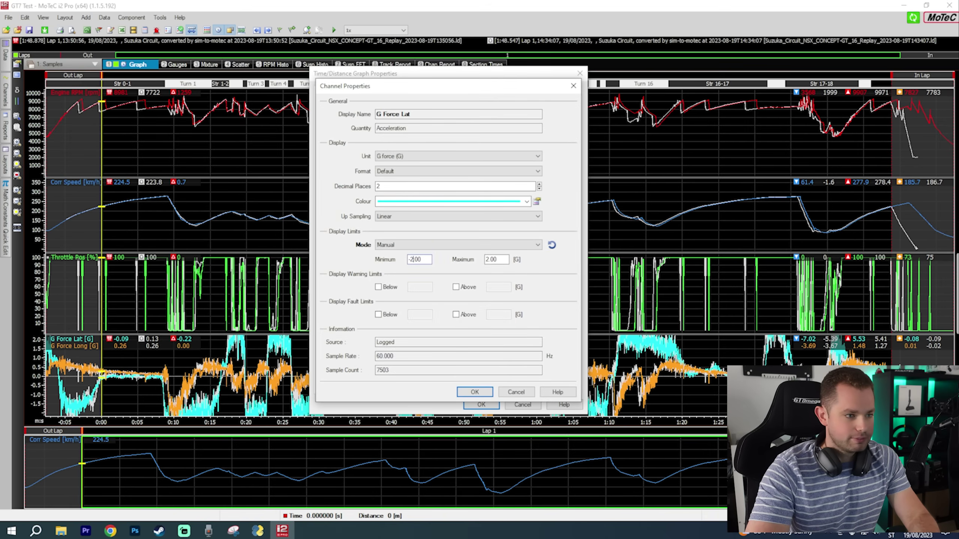
key("BackSpace")
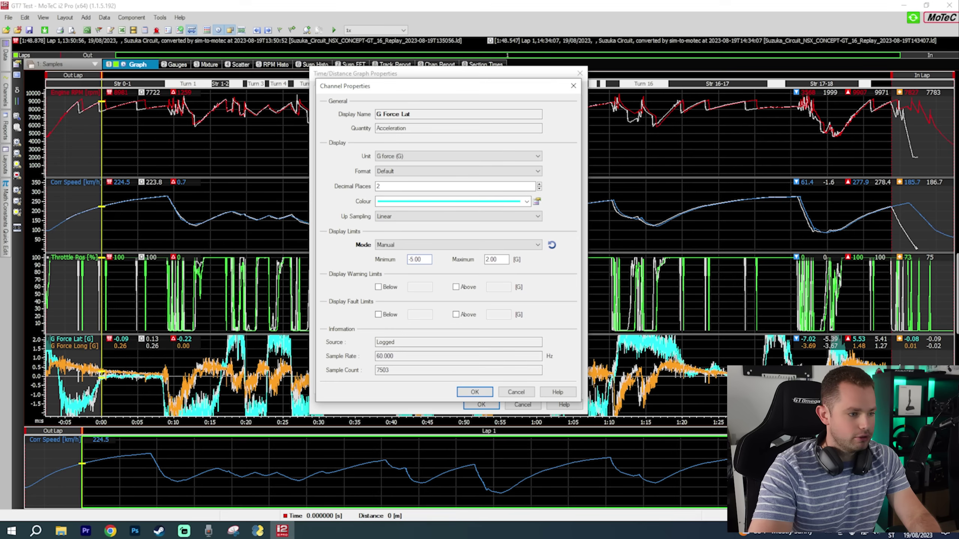
type("5")
left_click(474, 392)
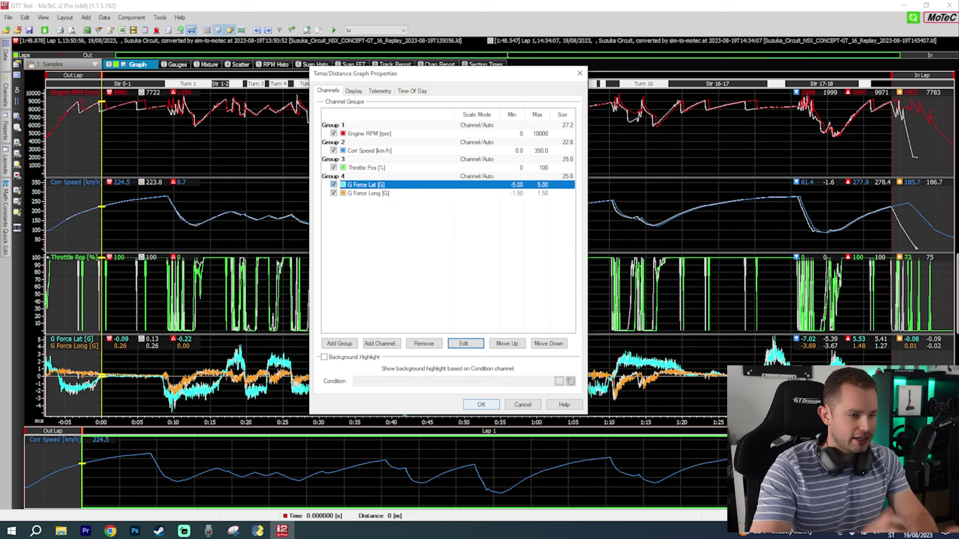
left_click(482, 405)
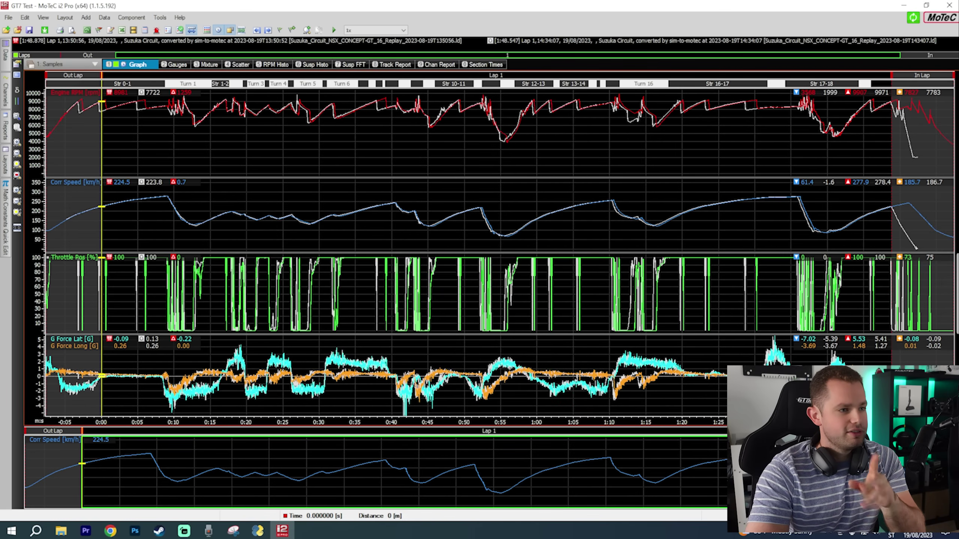
Examine both laps' throttle traces up close in the Turn 1 braking zone, placing the cursor at about 10.6 s
scroll(499, 245, "up", 9)
scroll(499, 245, "down", 3)
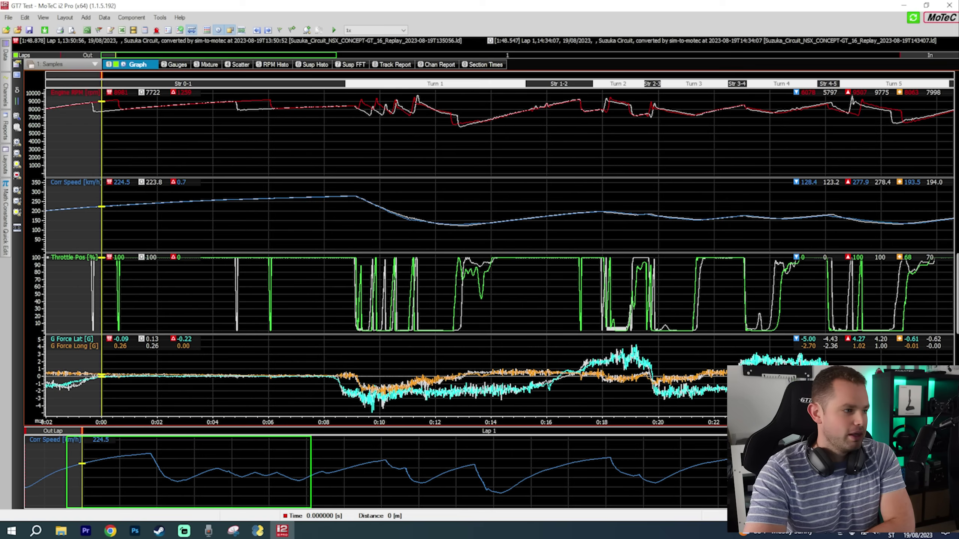
key("Down")
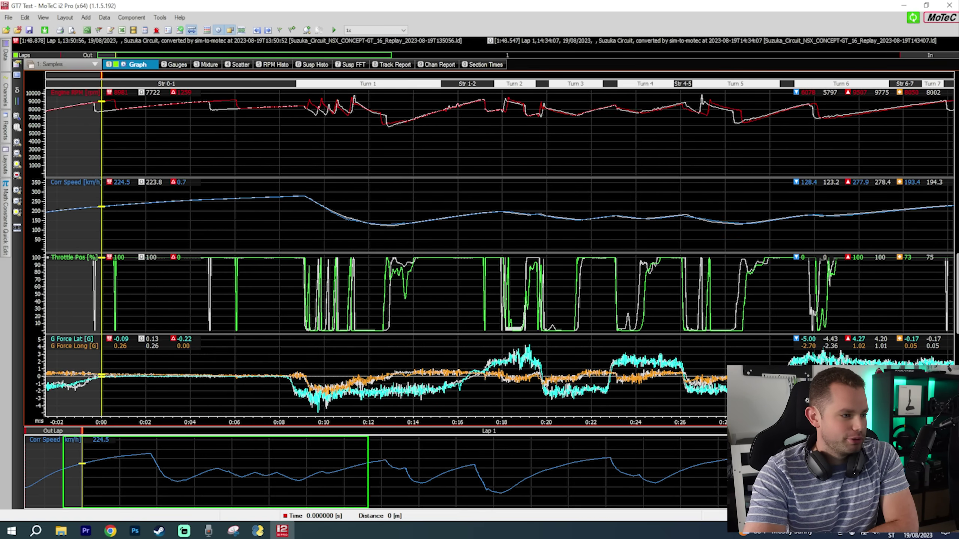
key("Down")
key("Down")
key("Down")
key("Down")
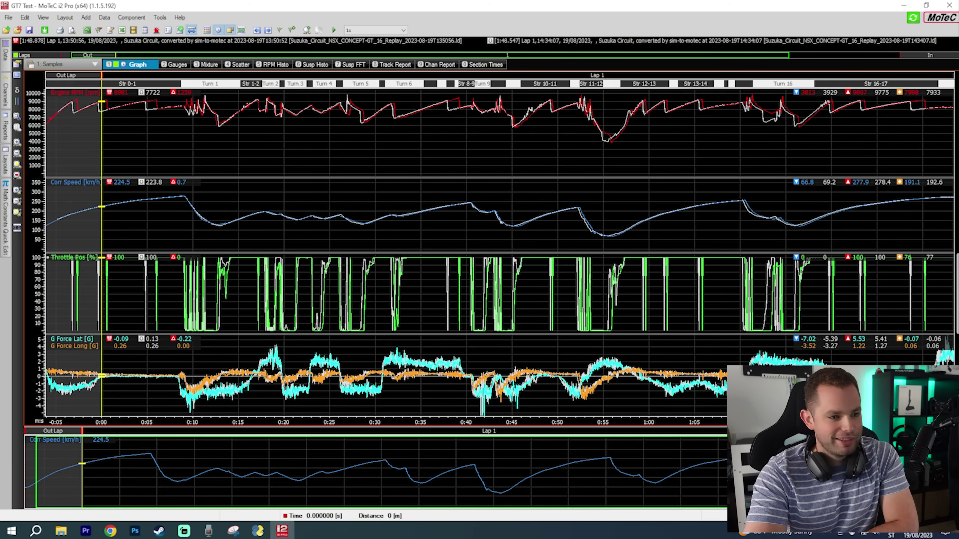
key("Up")
key("Up")
key("Up")
key("Up")
key("Up")
key("Up")
key("Up")
key("Up")
mouse_move(653, 245)
left_mouse_down()
mouse_move(596, 245)
mouse_move(741, 245)
mouse_move(645, 246)
left_mouse_up()
key("Up")
key("Up")
key("Up")
key("Up")
key("Up")
key("Up")
key("Up")
key("Up")
key("Up")
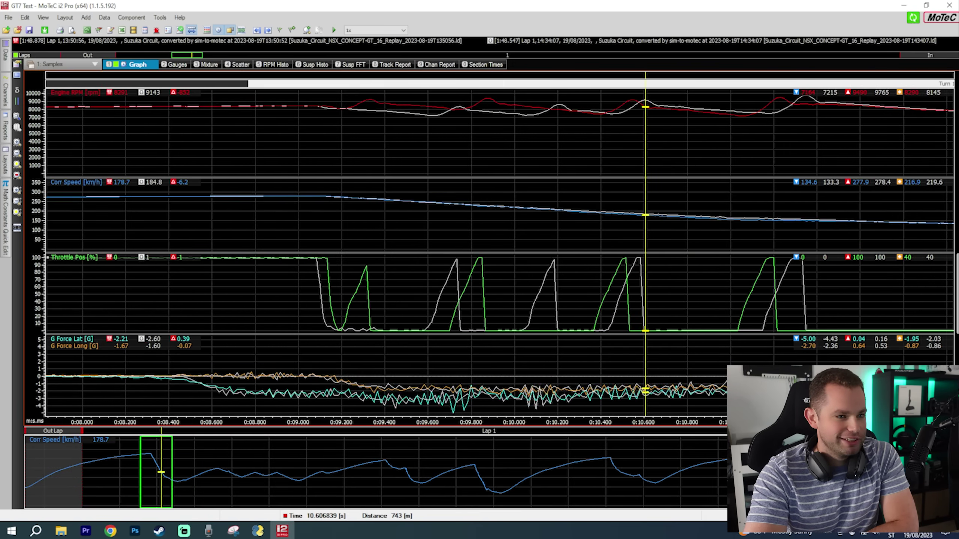
Look over the RPM, speed, throttle and G-force overlays across the whole of Lap 1
key("Down")
key("Down")
key("Down")
key("Down")
key("Down")
key("Down")
key("Down")
key("Down")
key("Down")
key("Down")
key("Down")
key("Down")
key("Down")
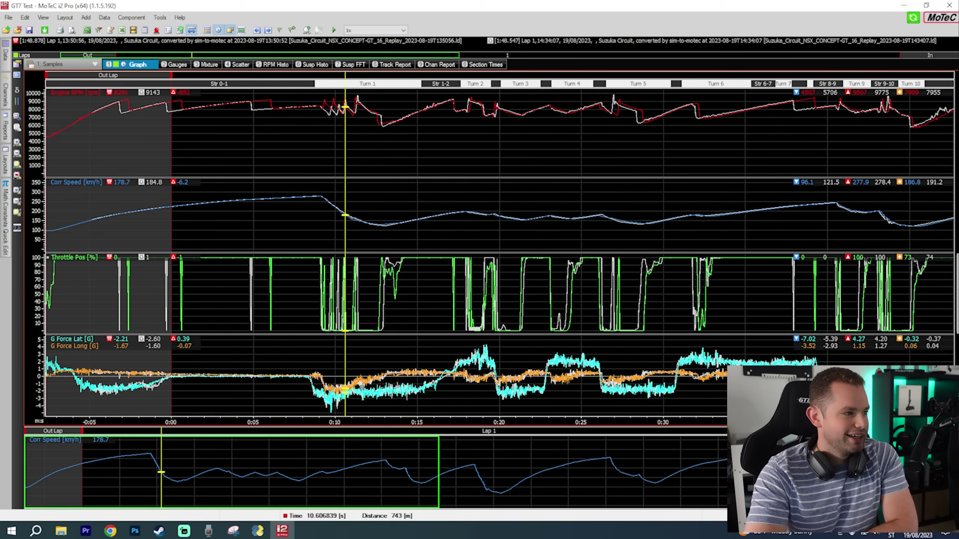
key("Down")
key("Down")
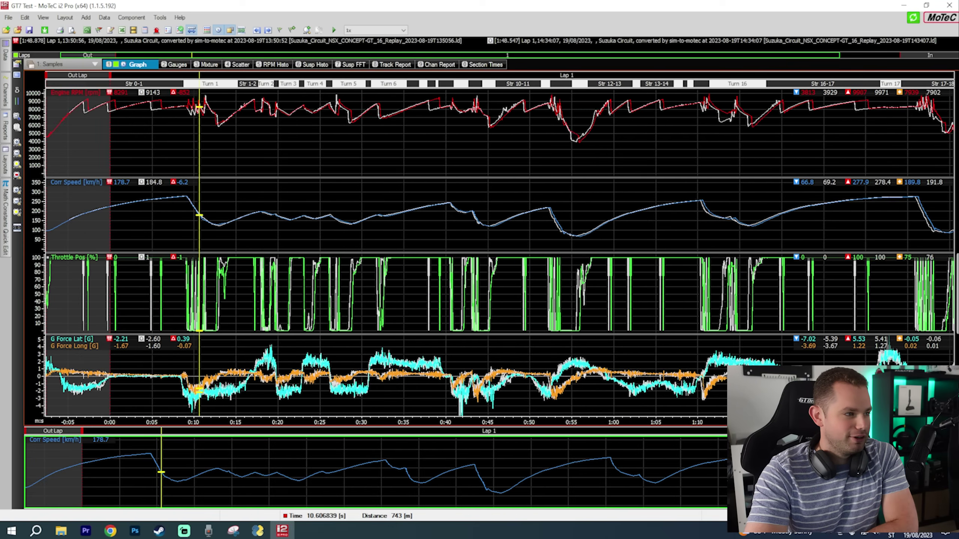
key("Down")
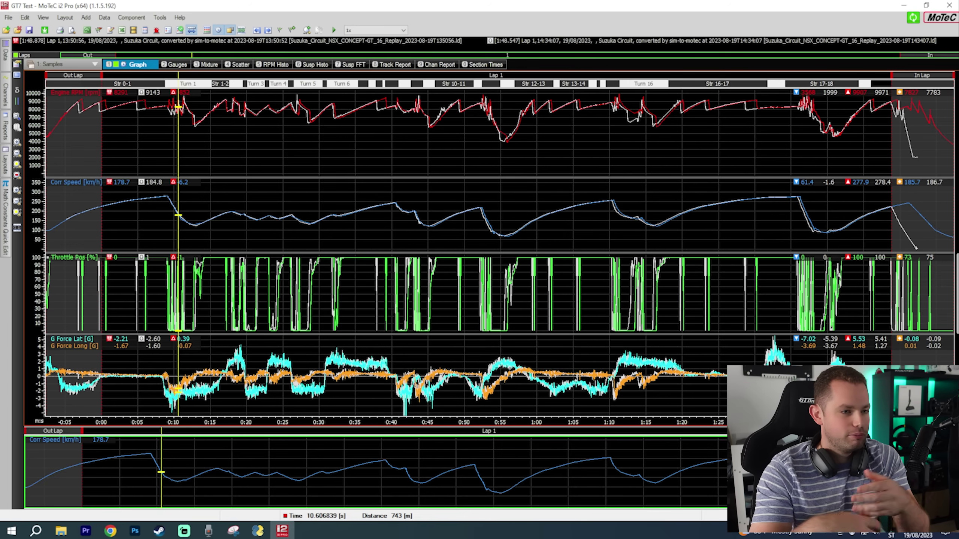
Compare both laps' throttle and speed through Turn 1 with the cursor at about 10.8 s
key("Up")
key("Up")
key("Up")
key("Up")
key("Up")
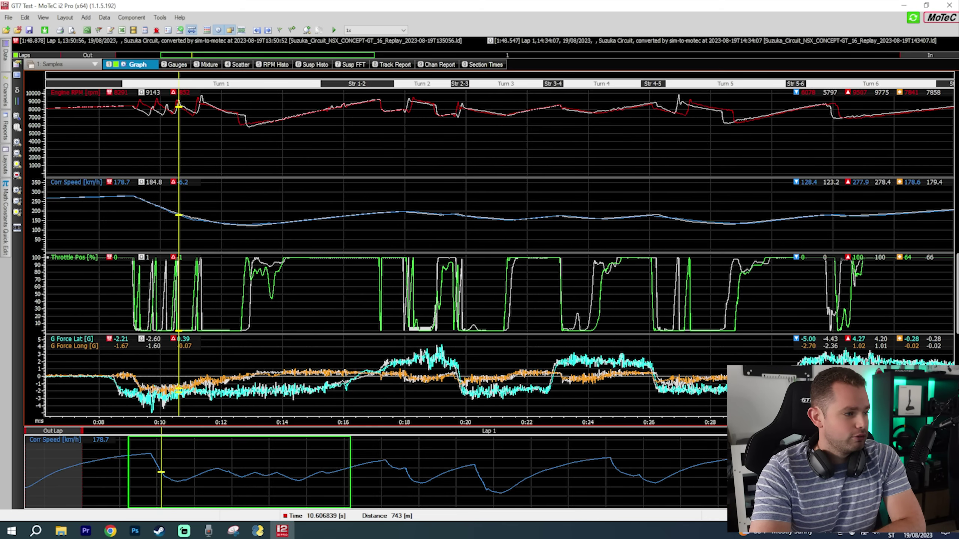
key("Up")
key("Up")
left_click_drag(179, 245, 201, 227)
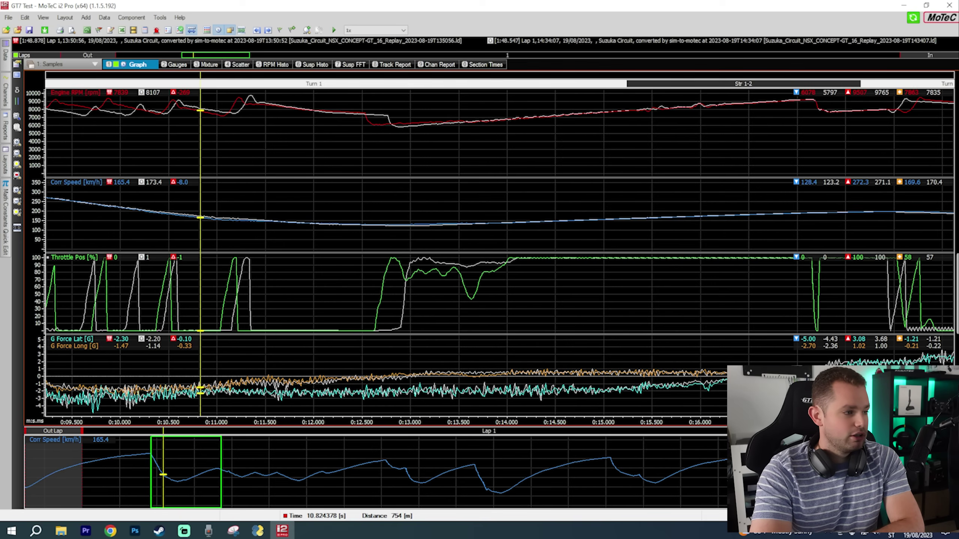
Compare the throttle application of both laps around Turn 5, placing the cursor at about 28.6 s
left_click_drag(135, 293, 845, 287)
key("Down")
key("Down")
key("Down")
key("Down")
scroll(844, 287, "up", 6)
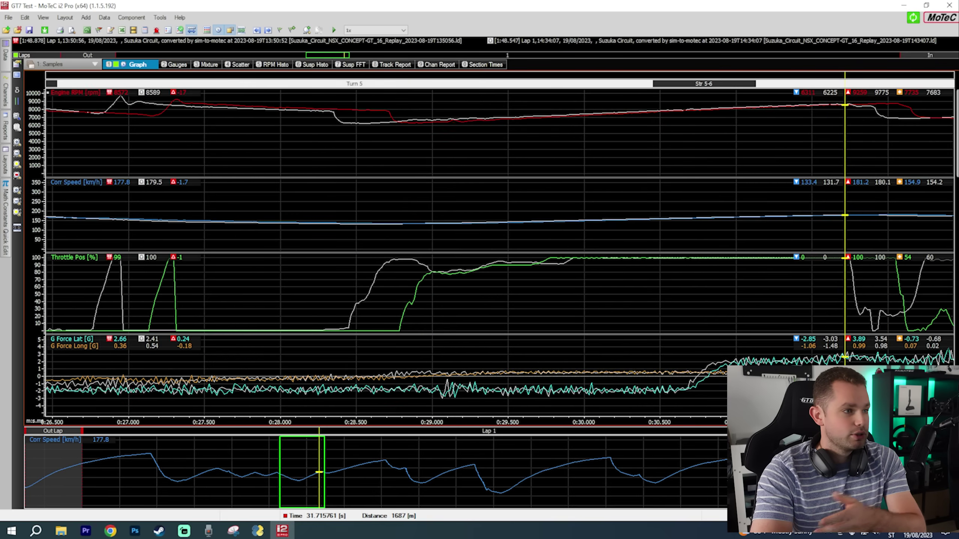
left_click_drag(845, 287, 379, 287)
scroll(379, 287, "down", 1)
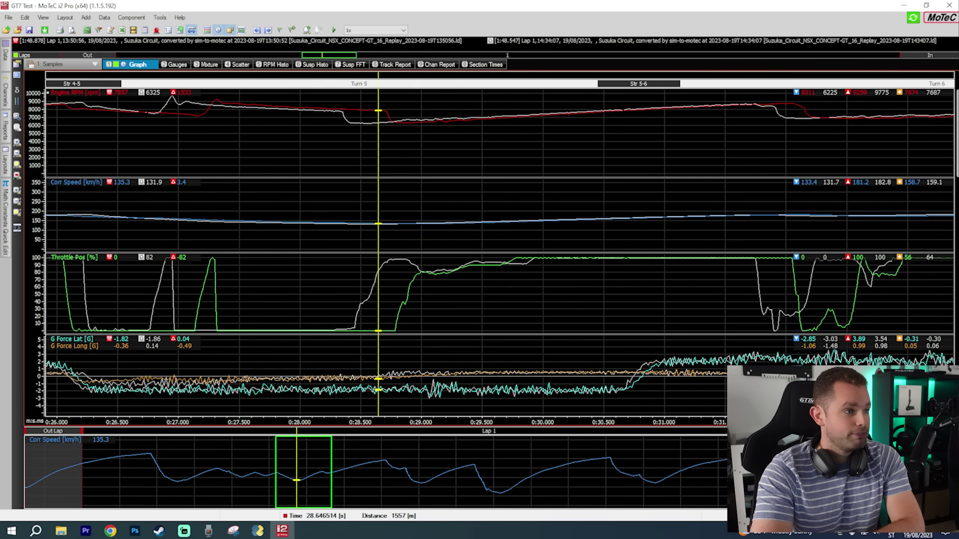
Review the Scatter, RPM Histo, Susp Histo, Susp FFT, Track Report and Chan Report worksheets for both laps
key("4")
key("5")
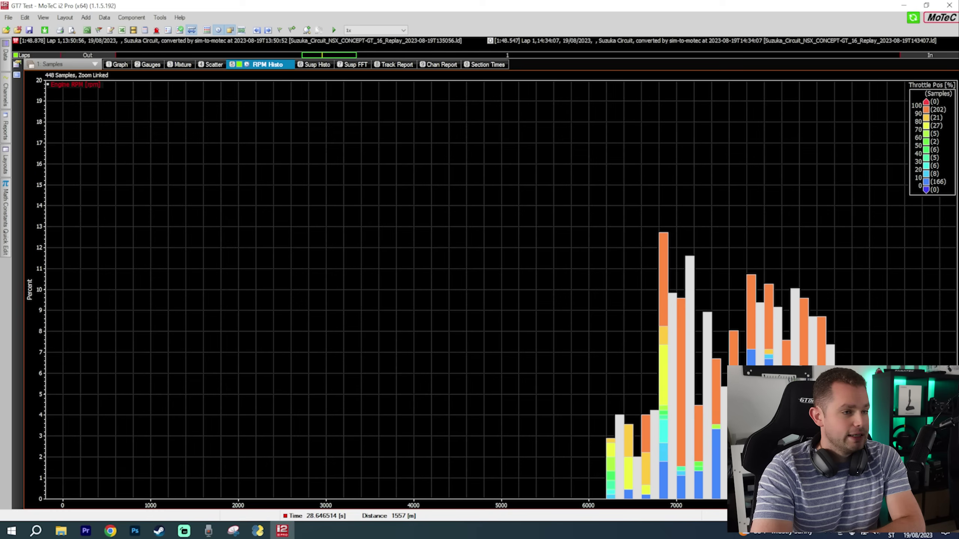
key("6")
key("7")
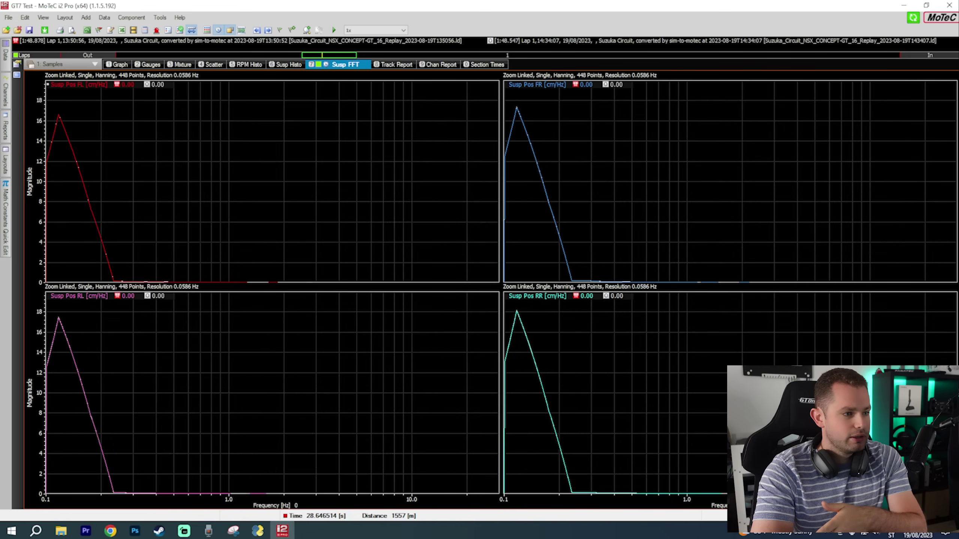
key("8")
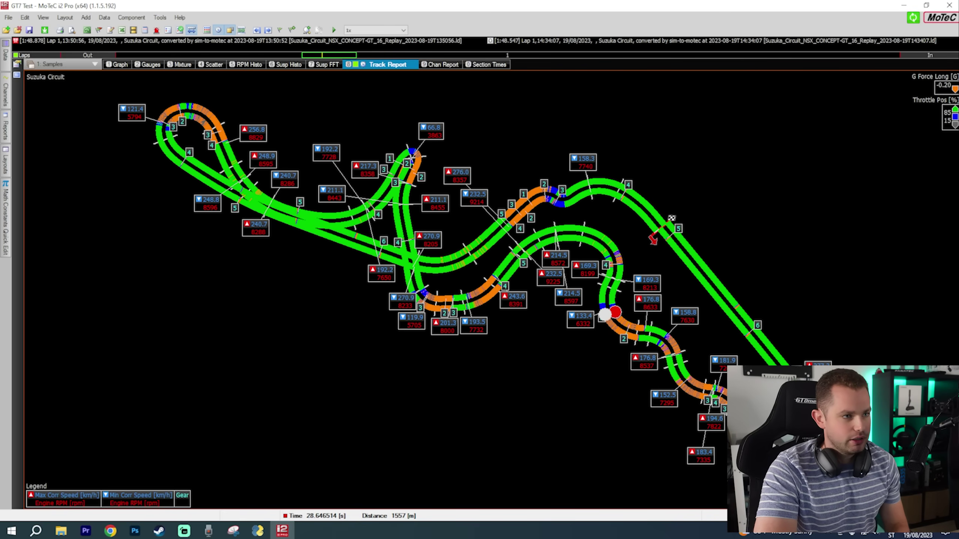
key("9")
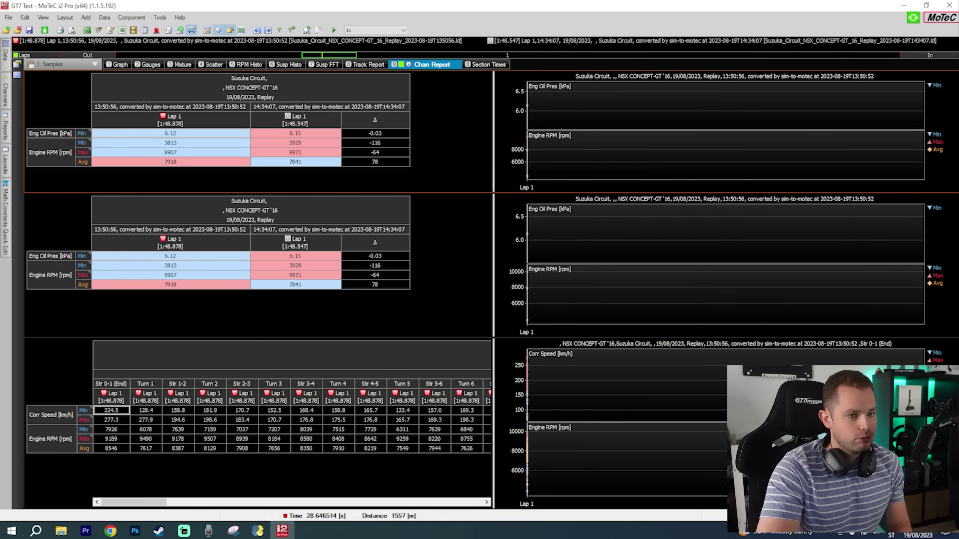
Revisit the RPM Histo, Susp Histo, Susp FFT, Scatter and Mixture worksheets, ending on Gauges
key("5")
key("6")
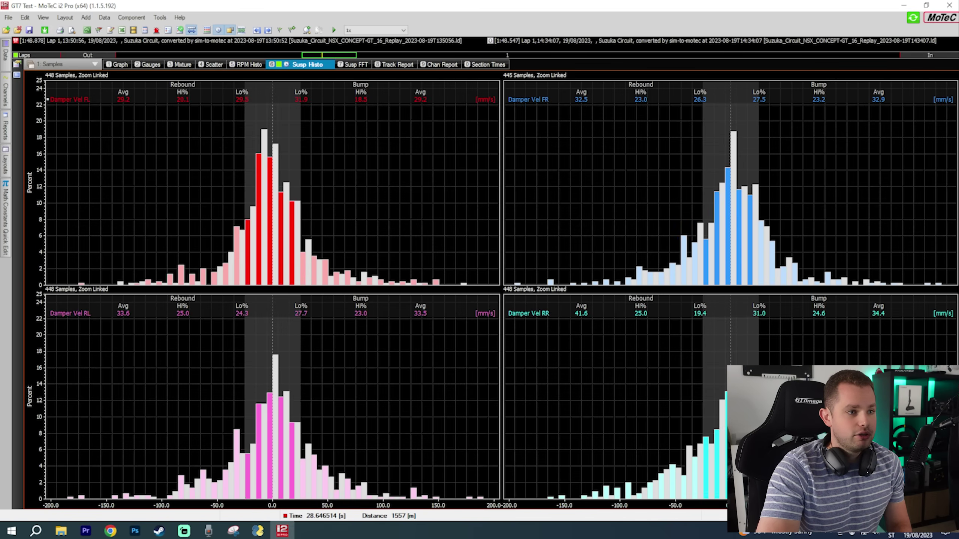
key("7")
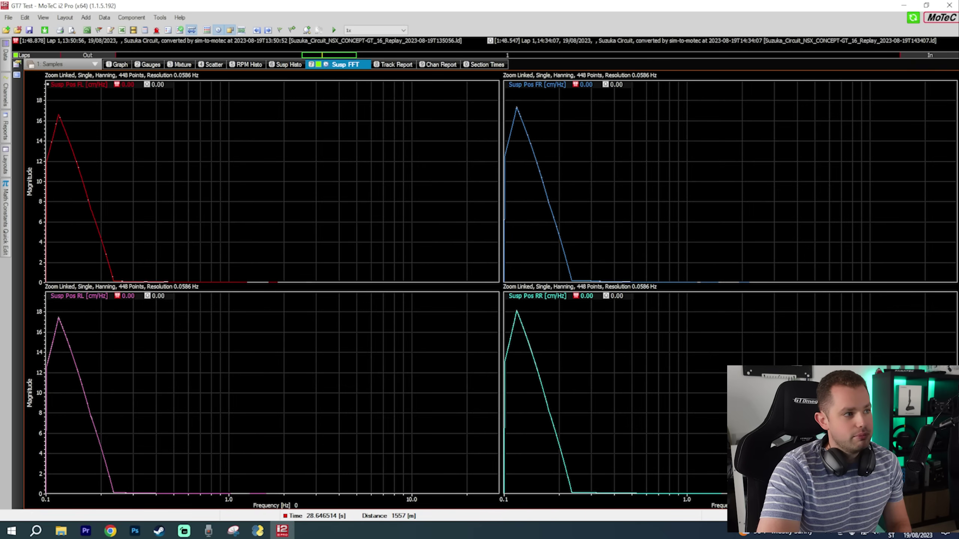
key("5")
key("4")
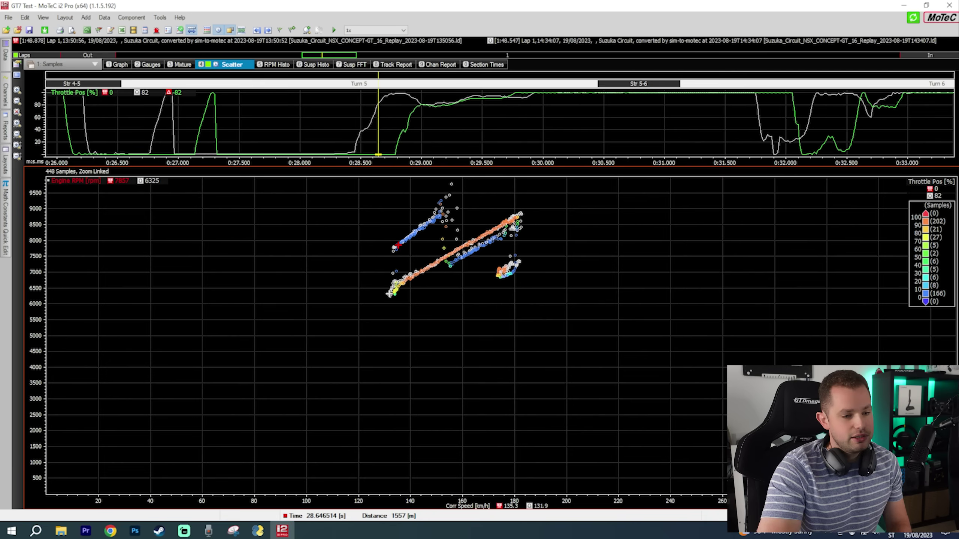
key("3")
key("2")
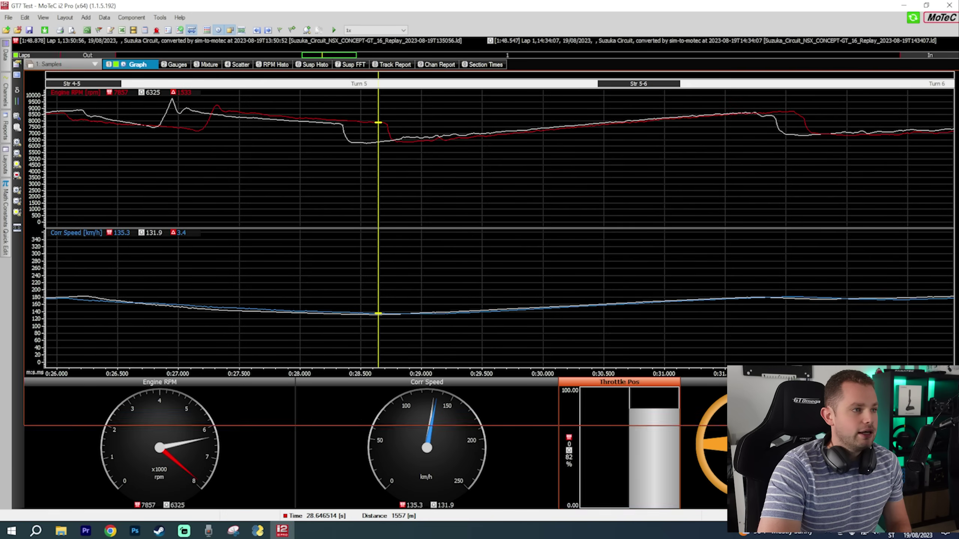
Revisit the Graph and Chan Report worksheets, and pick out Susp Pos FL in the list of logged channels
key("1")
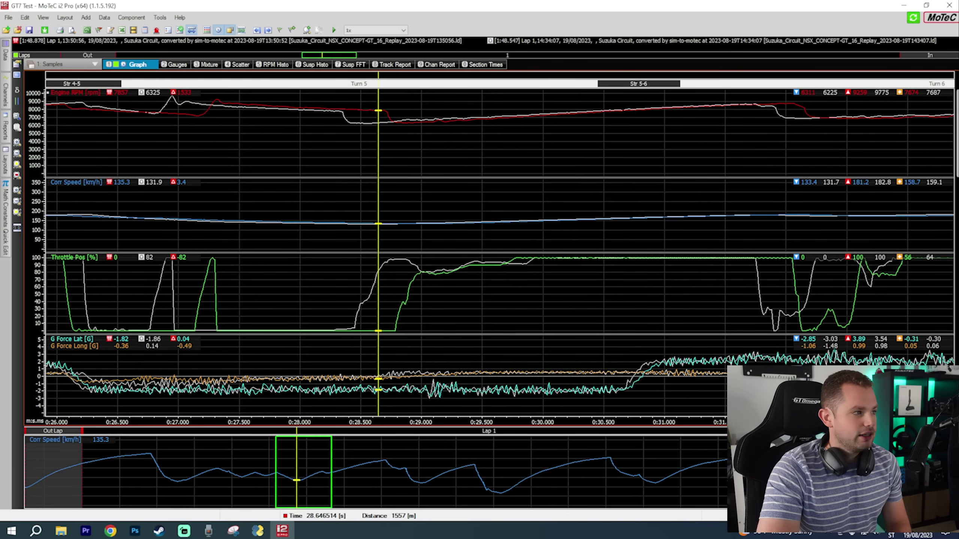
key("9")
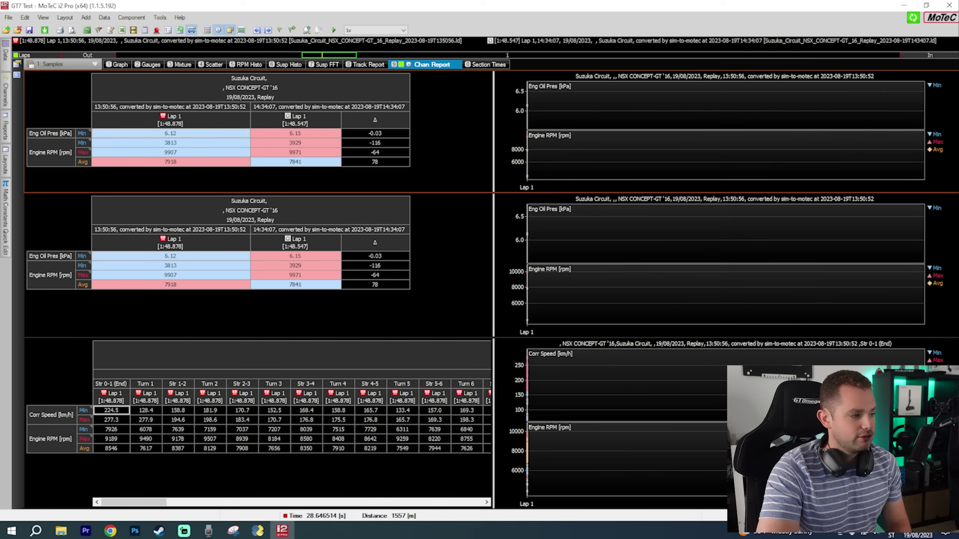
key("c")
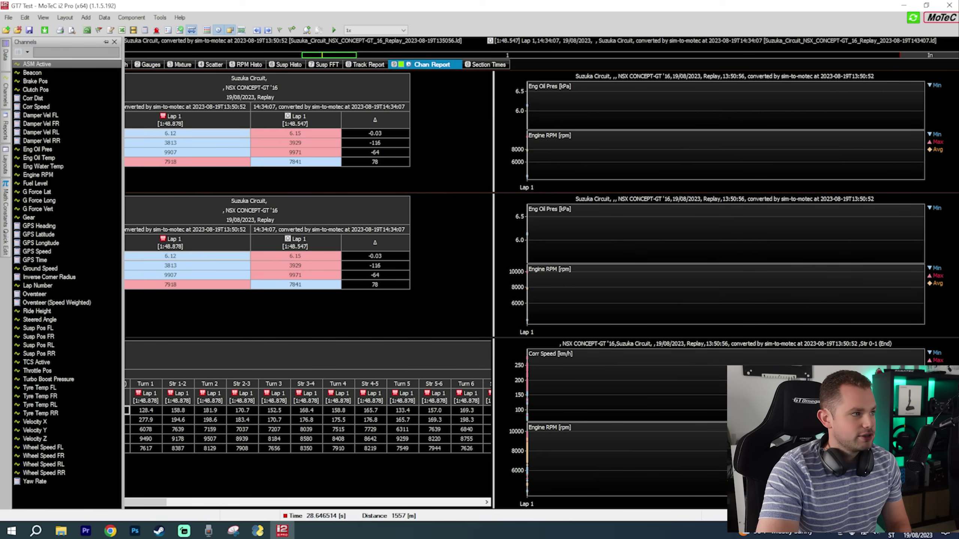
left_click(38, 328)
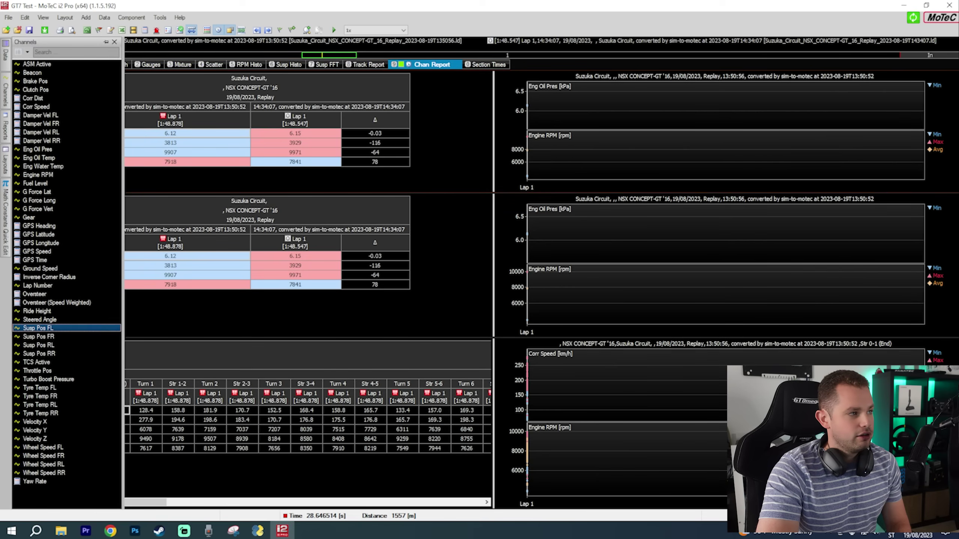
Open the Layout Editor, view the Engine workbook's worksheets up to Mixture, and move the dialog aside
left_click(26, 18)
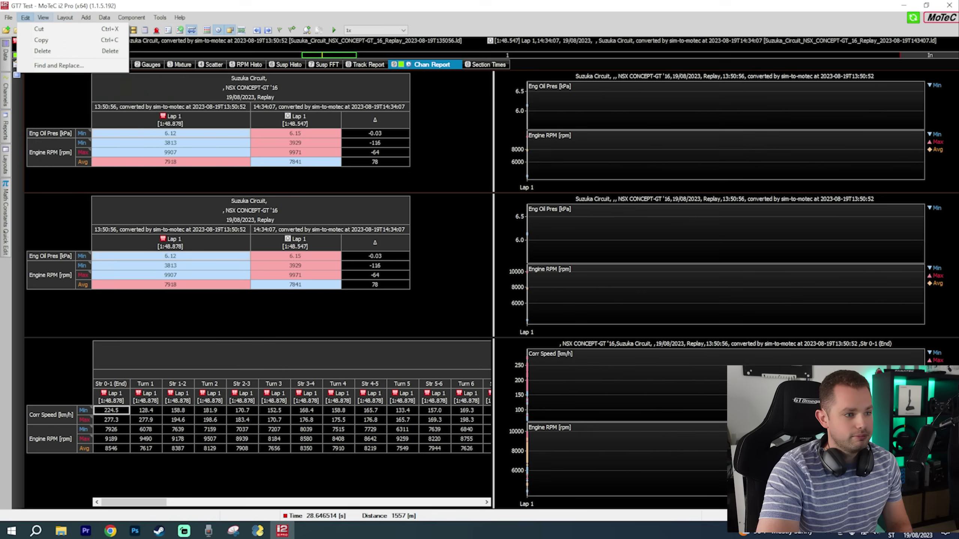
left_click(76, 29)
left_click(414, 221)
left_click(399, 255)
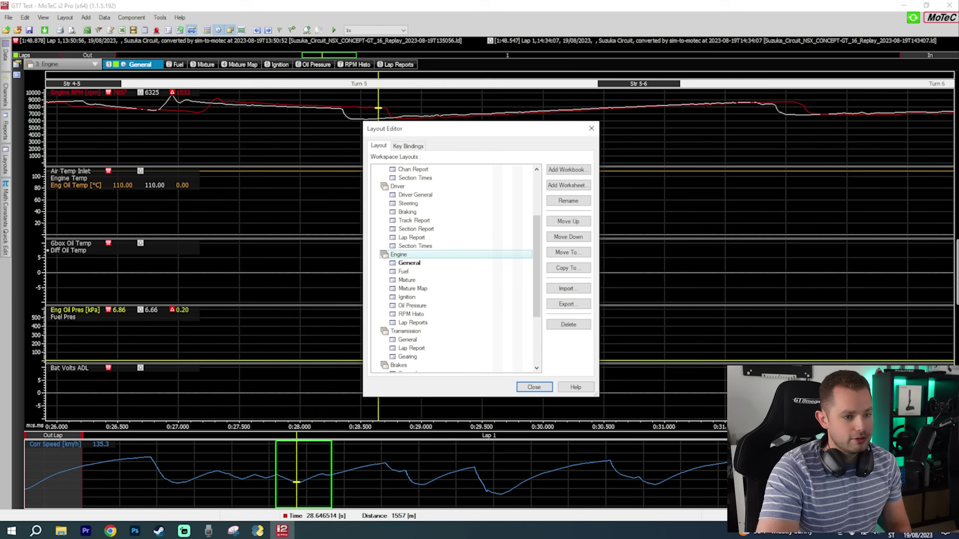
left_click(415, 246)
left_click(413, 288)
left_click(406, 280)
left_click_drag(477, 129, 679, 141)
Step through the Engine workbook's Mixture Map, Ignition, Oil Pressure, RPM Histo and Lap Reports worksheets in the Layout Editor
key("Down")
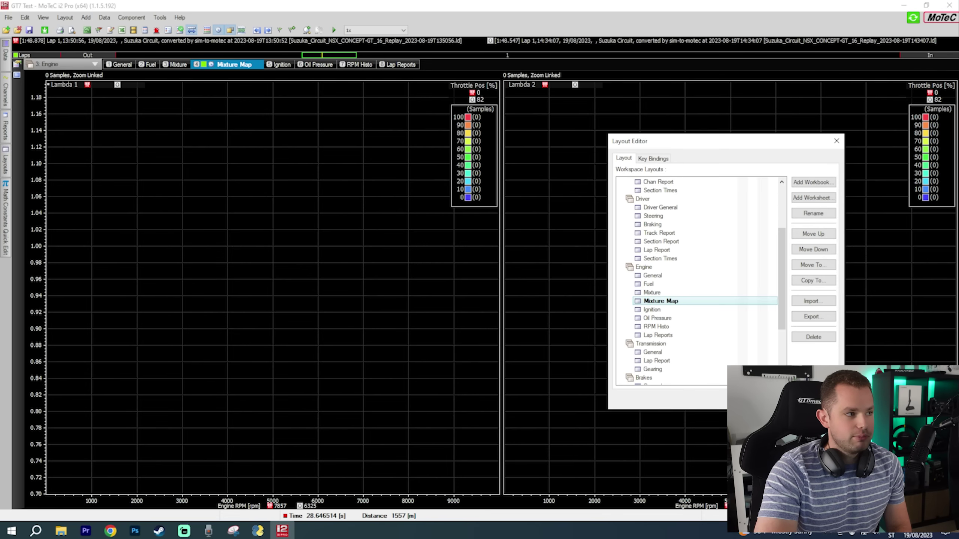
key("Down")
key("Down")
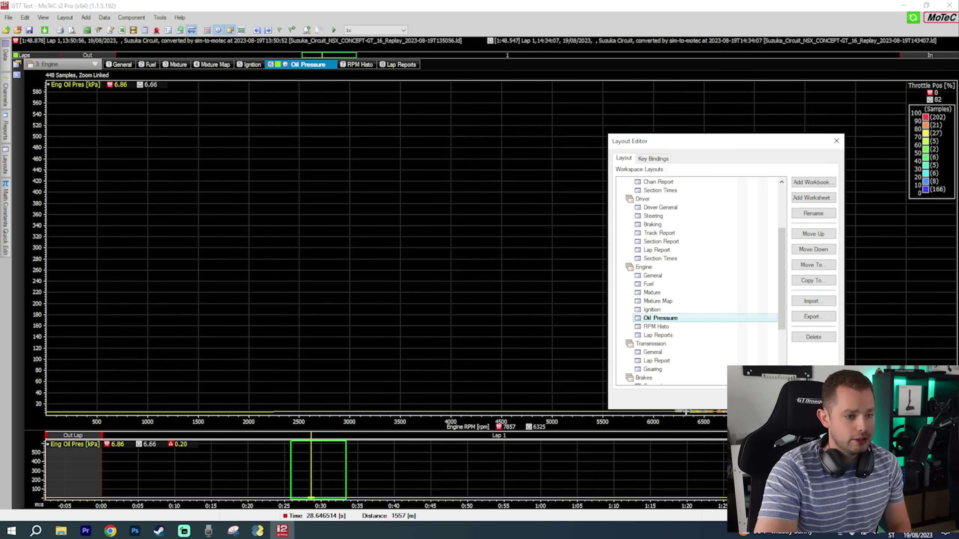
key("Down")
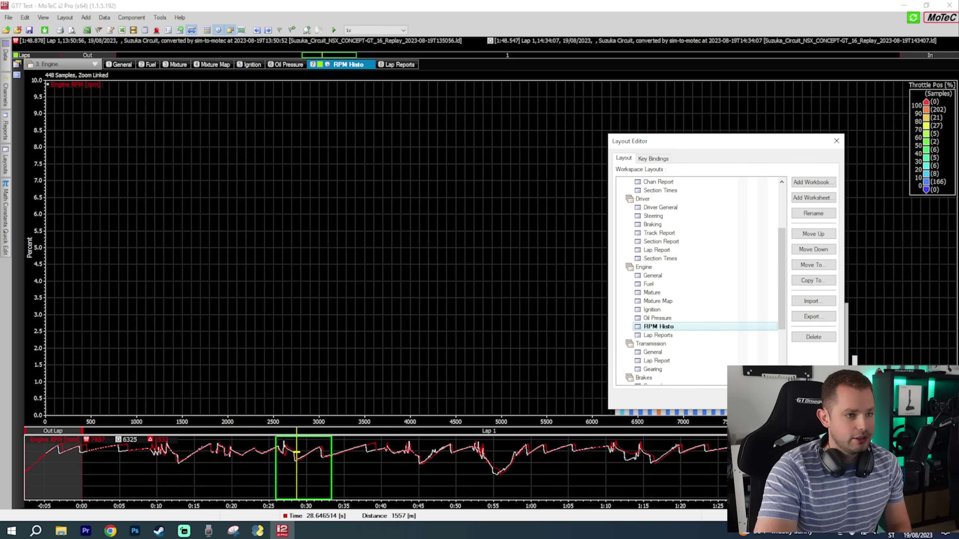
key("Down")
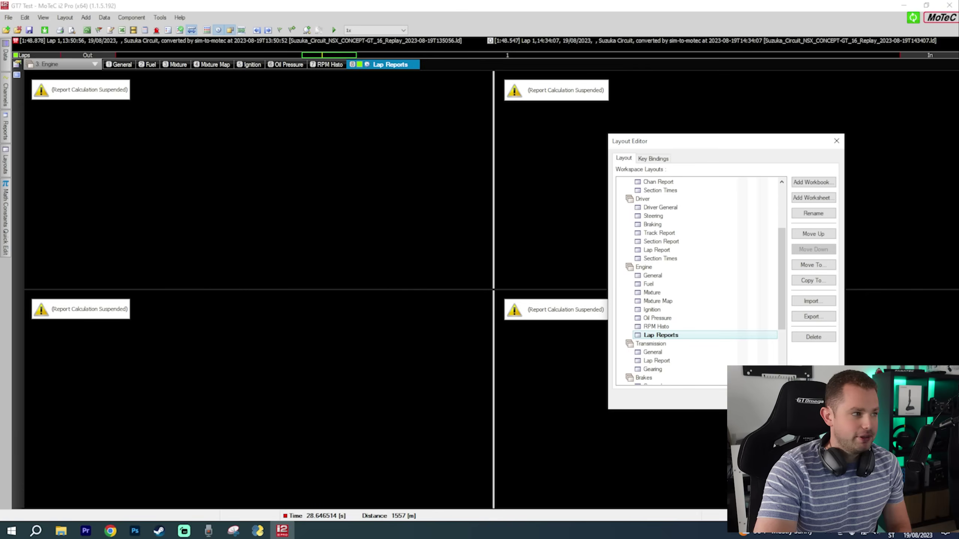
Step through the worksheets of the Transmission and Brakes workbooks in the Layout Editor
key("Down")
key("Down")
key("Down")
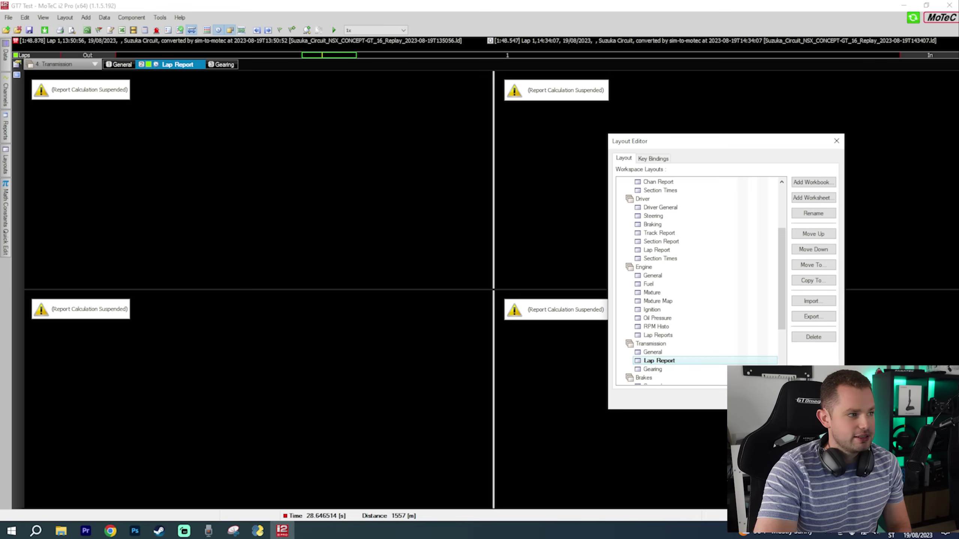
key("Down")
key("Down")
key("Down")
key("Down")
key("Down")
Examine the Suspension workbook's Susp Positions, Susp Velocities, Susp Histo and Susp FFT worksheets for both laps
key("Down")
key("Down")
key("Down")
key("Up")
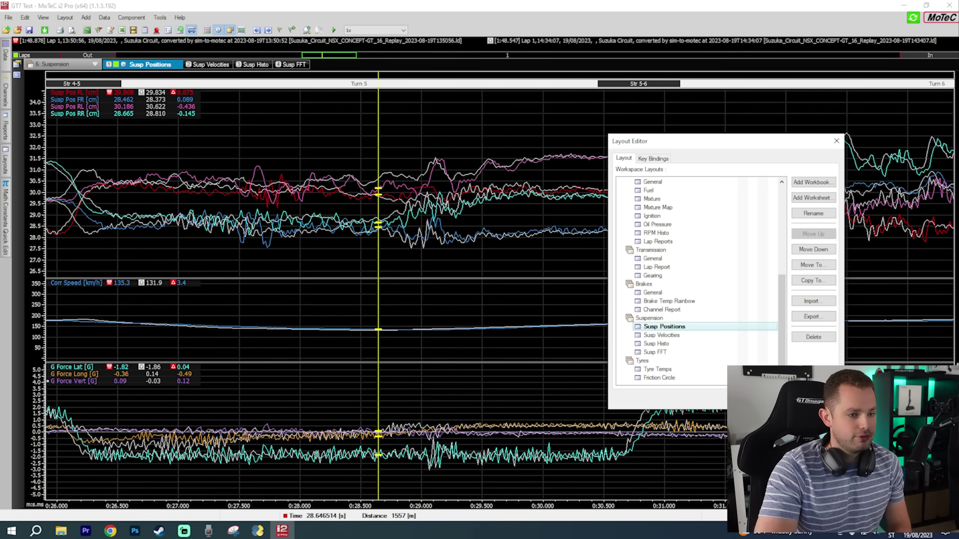
key("Down")
key("Down")
key("Down")
key("Up")
key("Up")
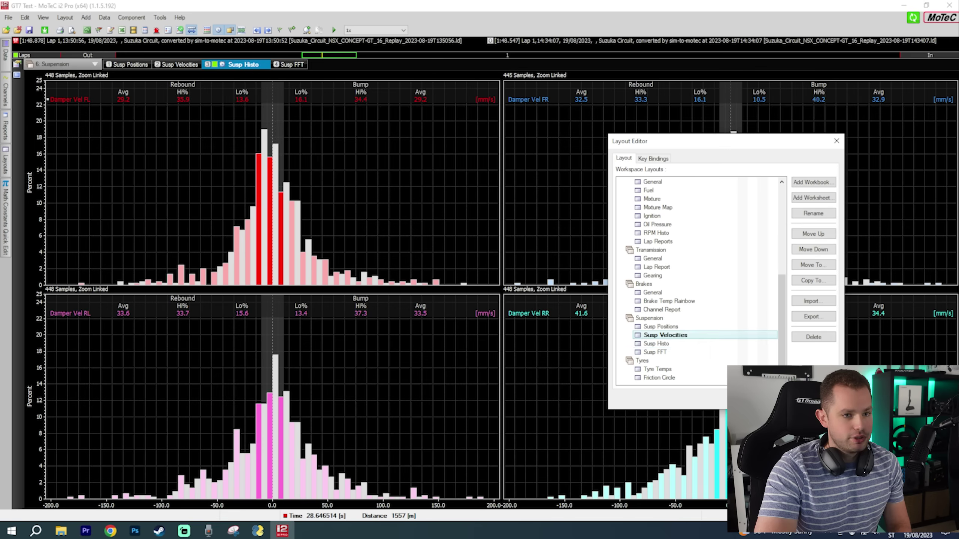
key("Down")
key("Down")
View the Tyres workbook's Tyre Temps and Friction Circle worksheets, and close the Layout Editor on Tyre Temps
key("Down")
key("Down")
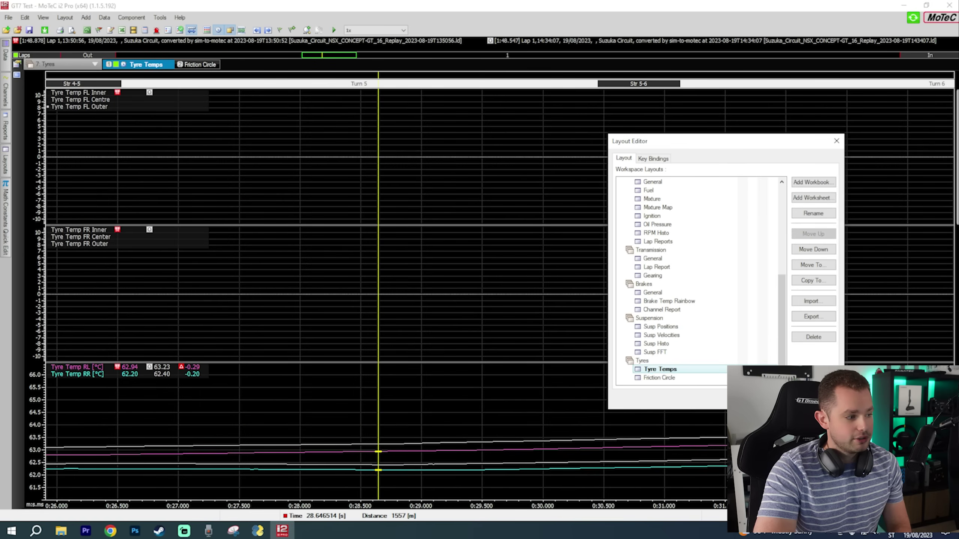
left_click_drag(718, 141, 535, 91)
key("Down")
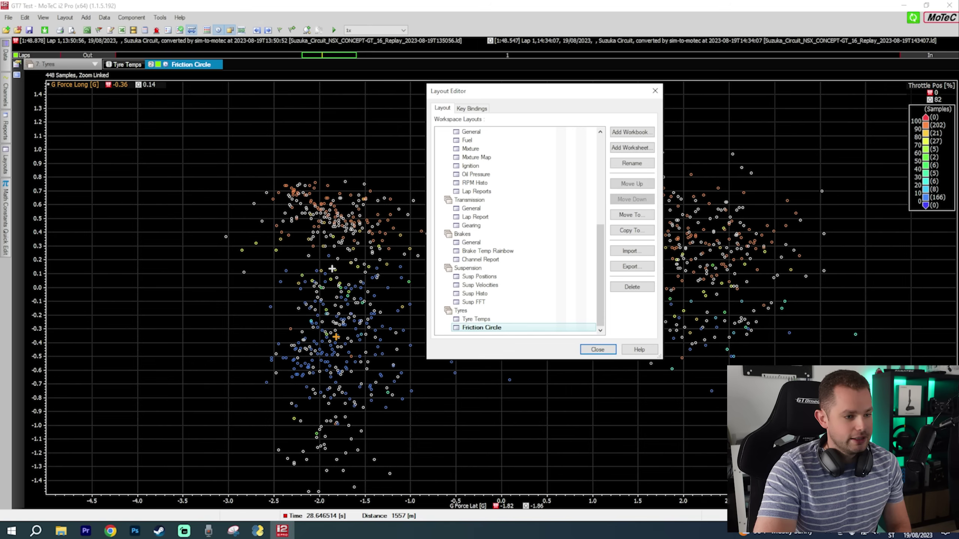
key("Up")
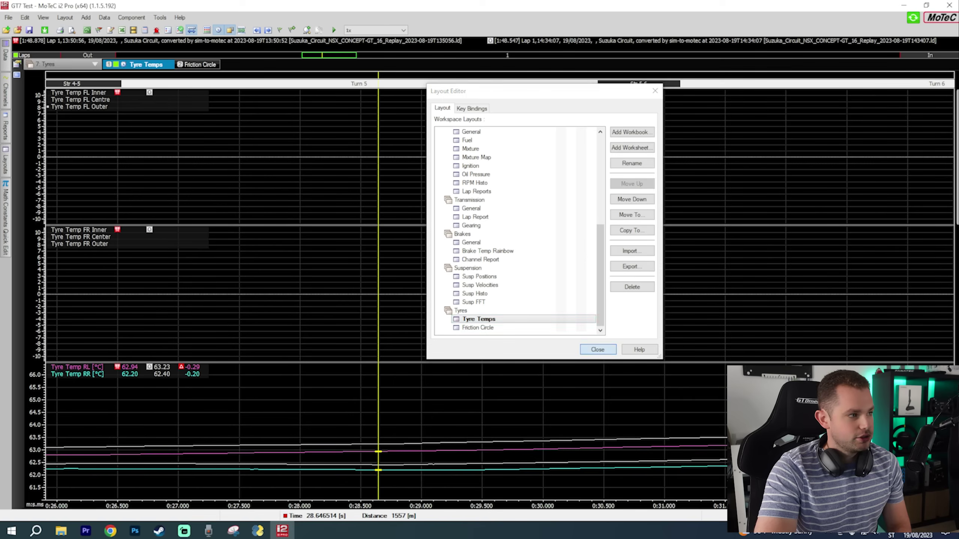
key("Return")
Enlarge the rear tyre temperature graph and compare both laps with the cursor moved to about 31.87 s
left_click_drag(479, 362, 479, 247)
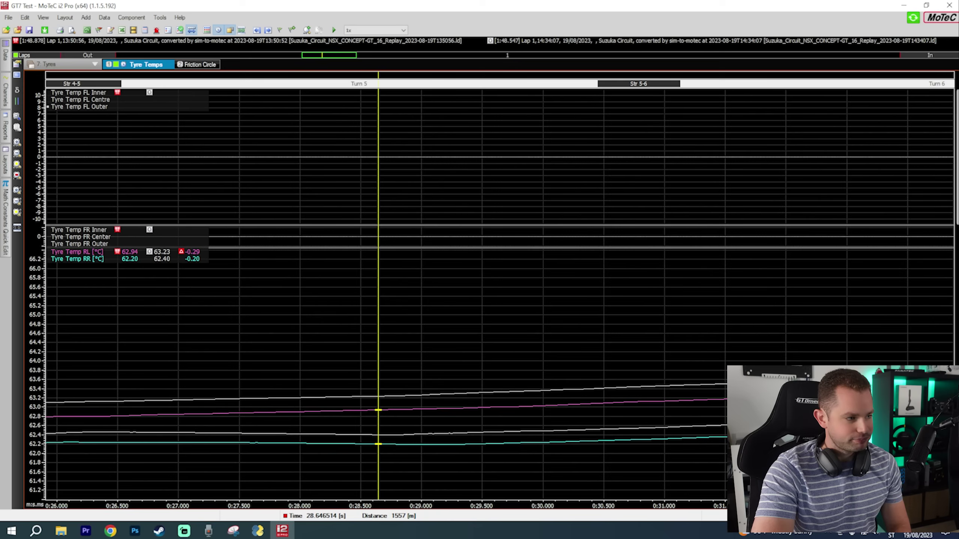
left_click_drag(111, 302, 770, 302)
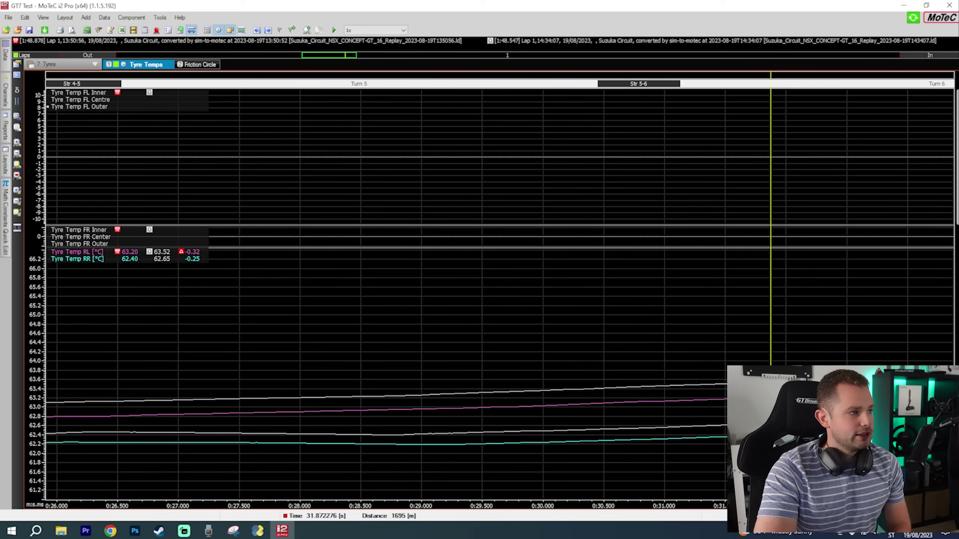
Leave the Tyres workbook via Friction Circle and switch to the Driver workbook's Section Times
left_click(196, 64)
left_click(63, 64)
left_click(45, 82)
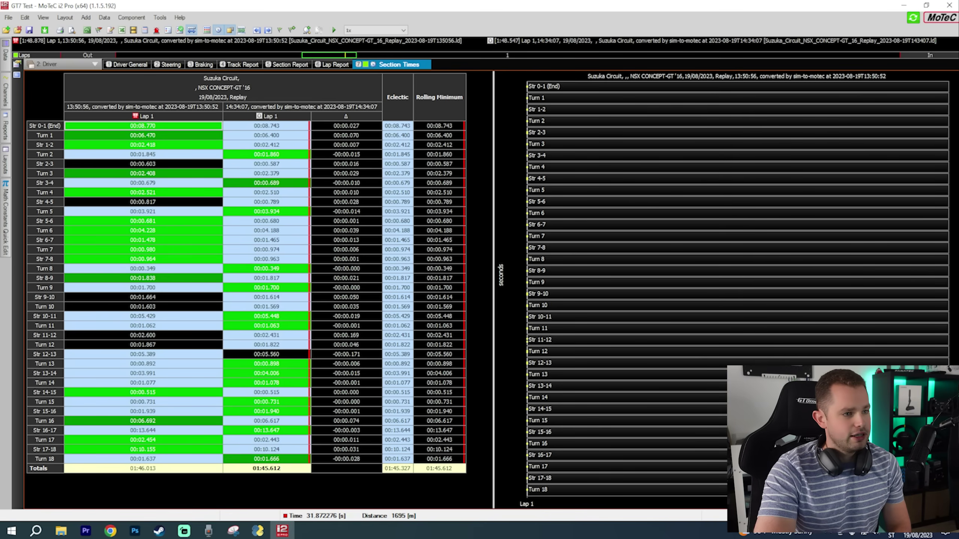